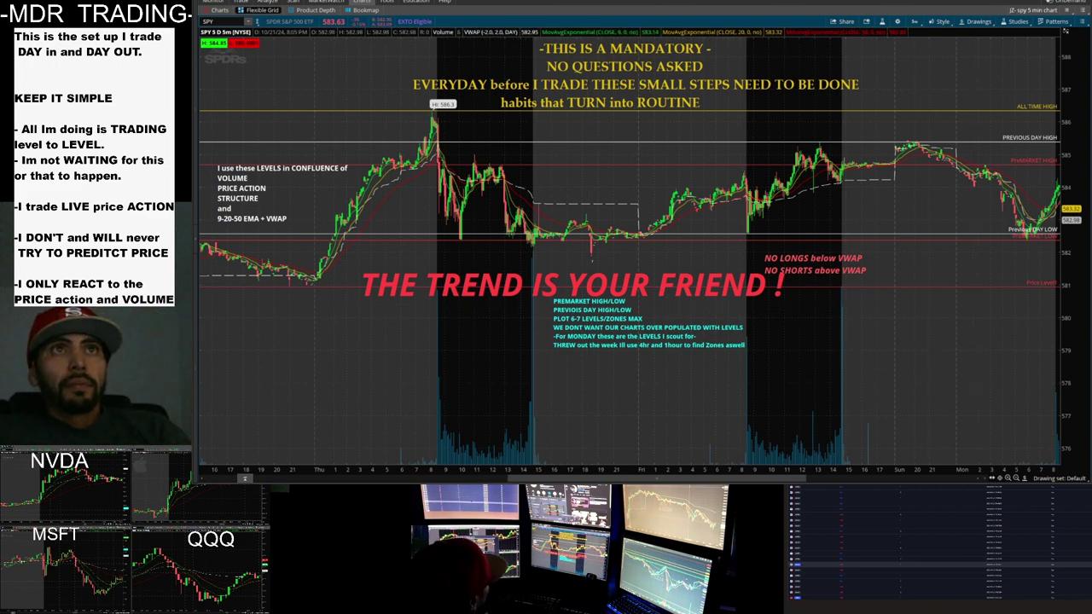
Step: Switch to the TradingView SPY chart and draw horizontal lines at the premarket low, about 582.4, and premarket high, about 584.7
key(alt+Tab)
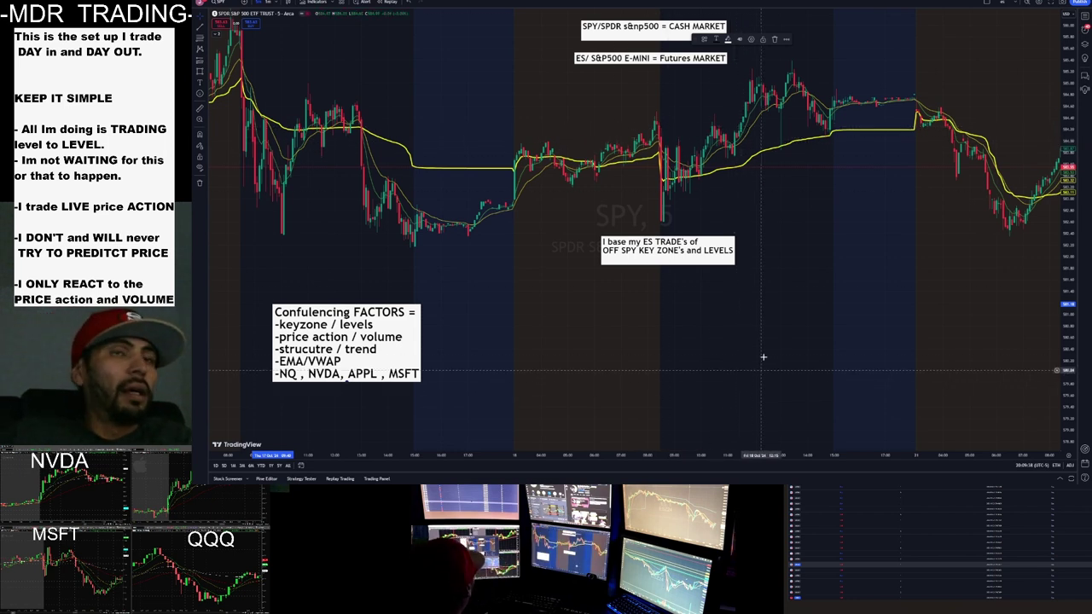
click(883, 62)
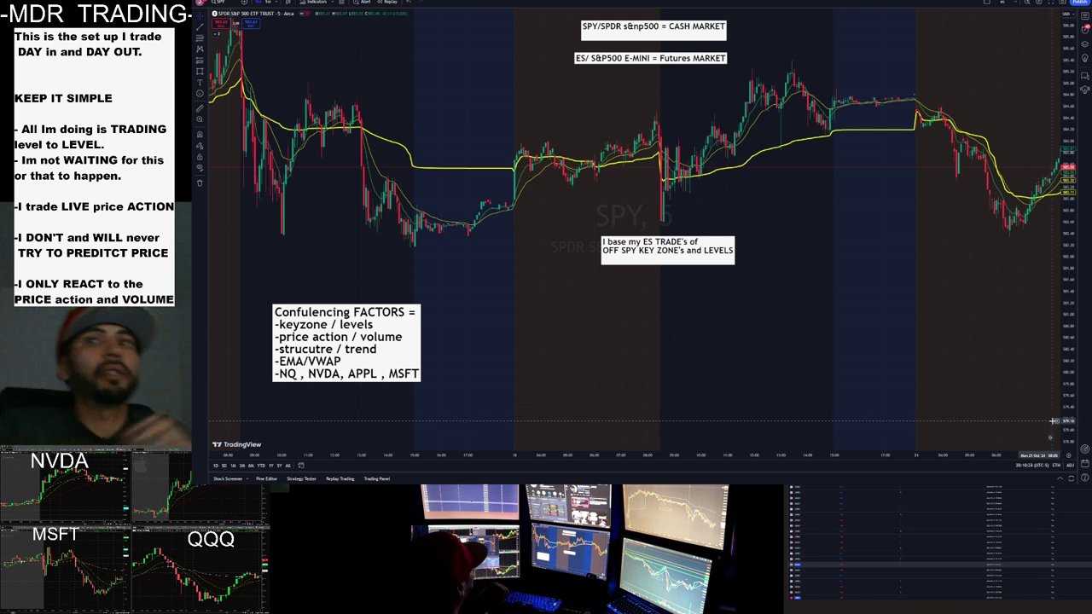
click(1057, 237)
click(1024, 303)
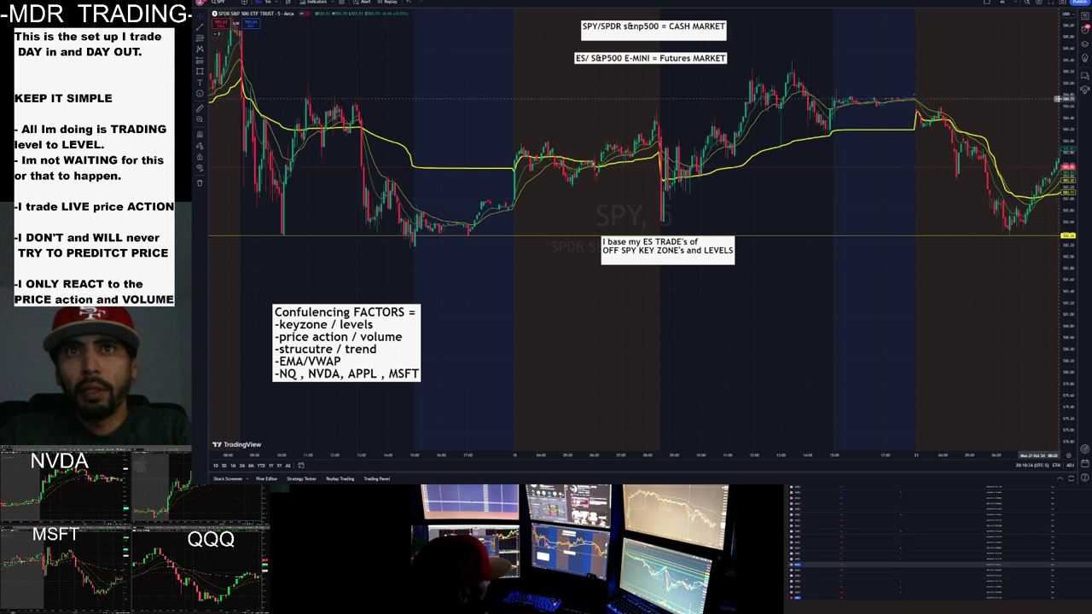
click(1057, 100)
click(998, 168)
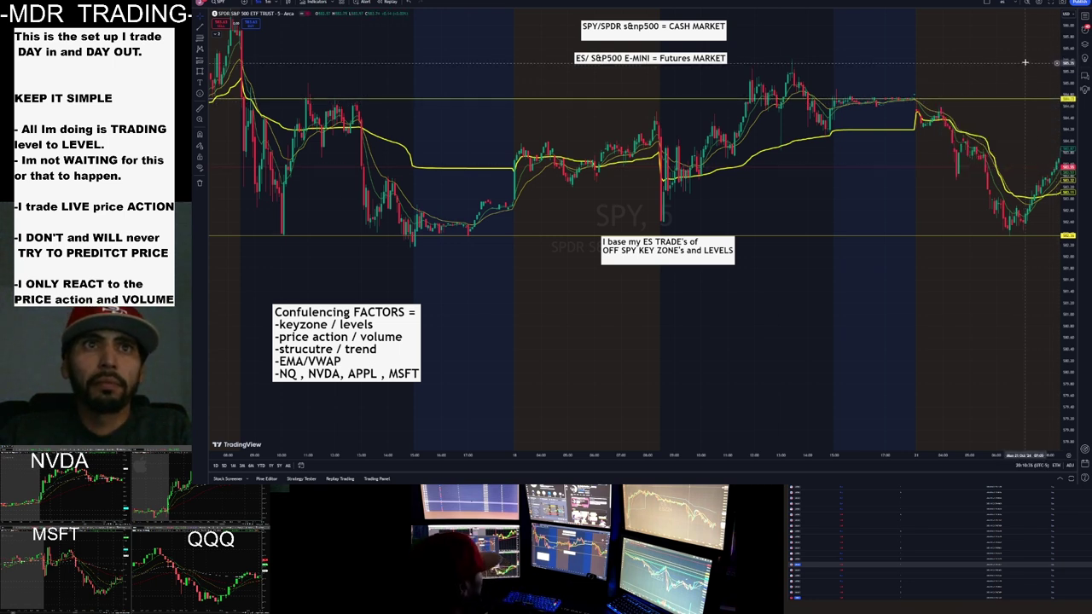
Step: Draw horizontal lines at the previous day's high, 585.40, and the previous day's low, 582.63
click(1057, 62)
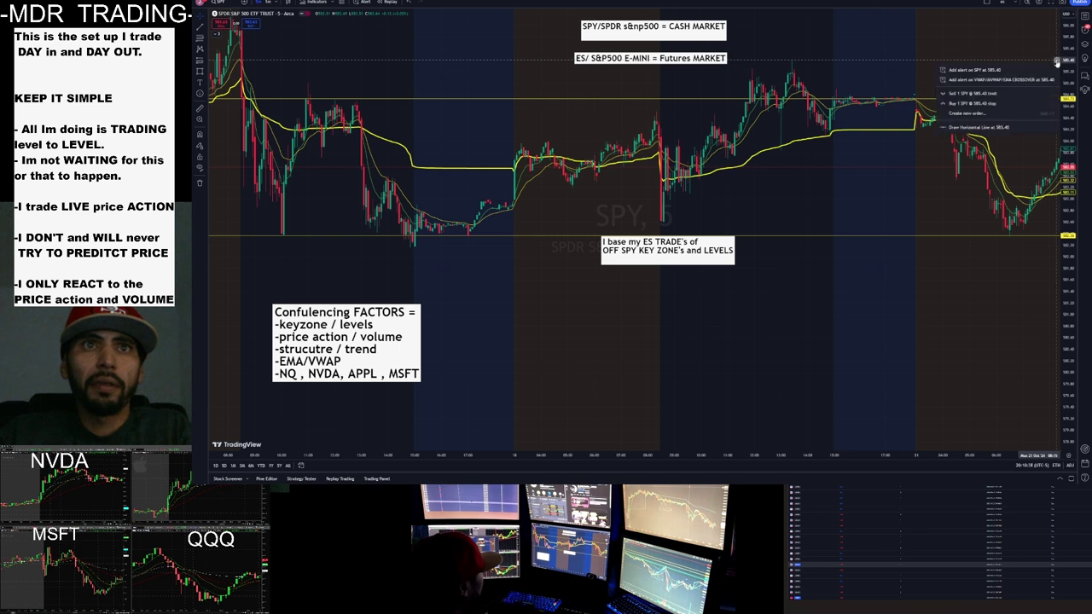
click(1007, 127)
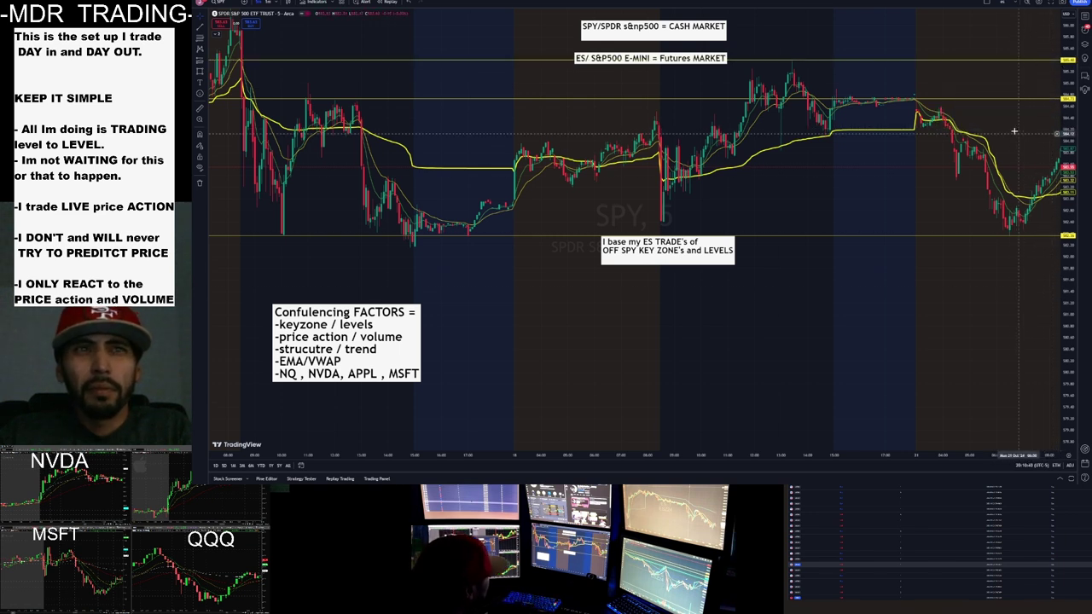
right_click(1056, 222)
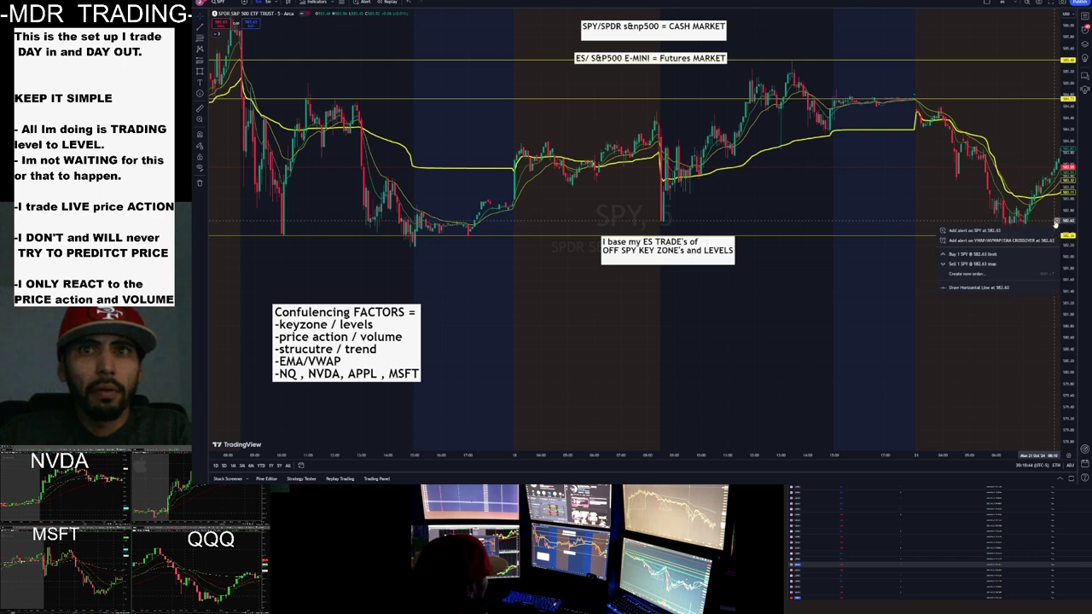
click(987, 286)
Step: Mark the all-time high with a horizontal line at 586.28
scroll(602, 352, down, 5)
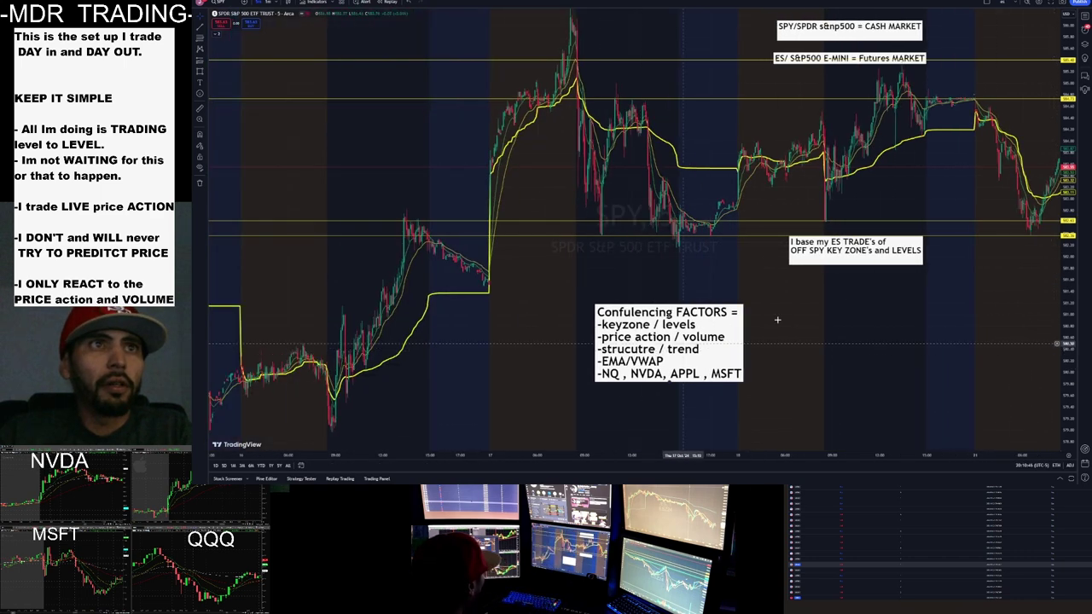
drag(1056, 39, 1057, 100)
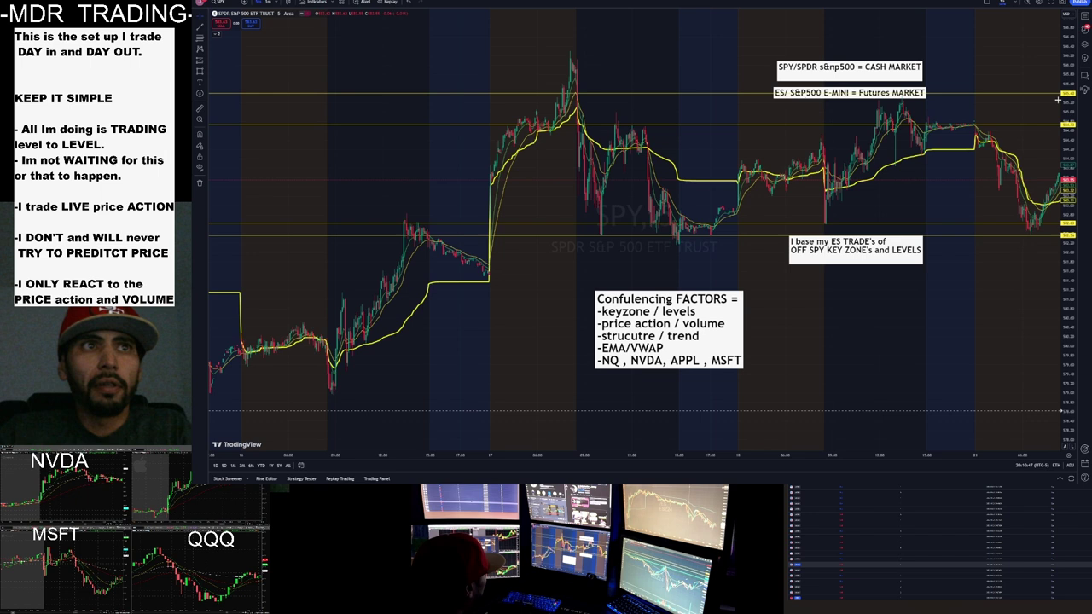
right_click(1056, 53)
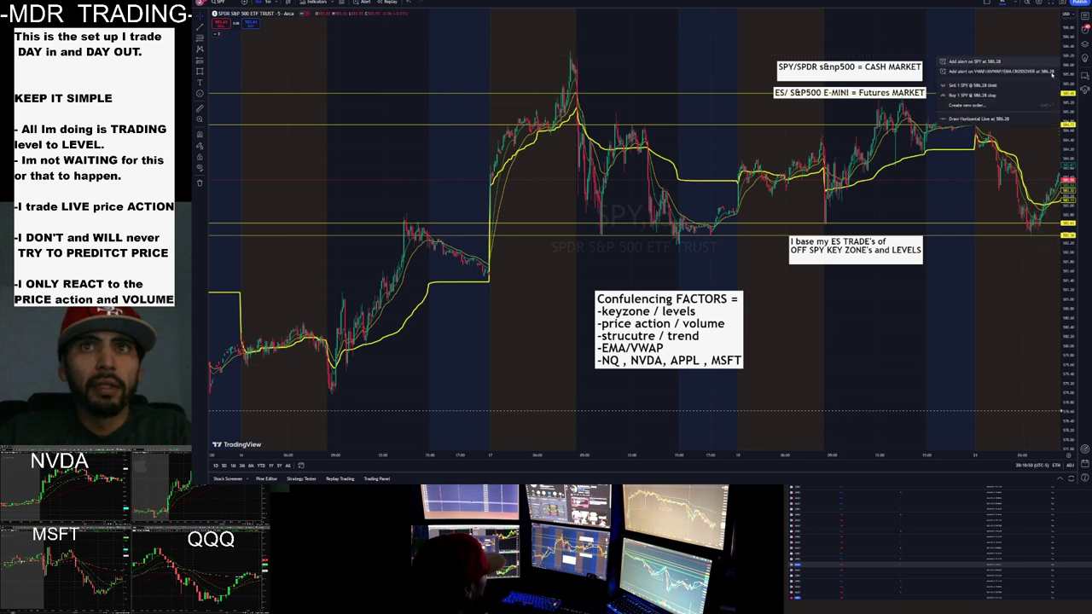
click(987, 119)
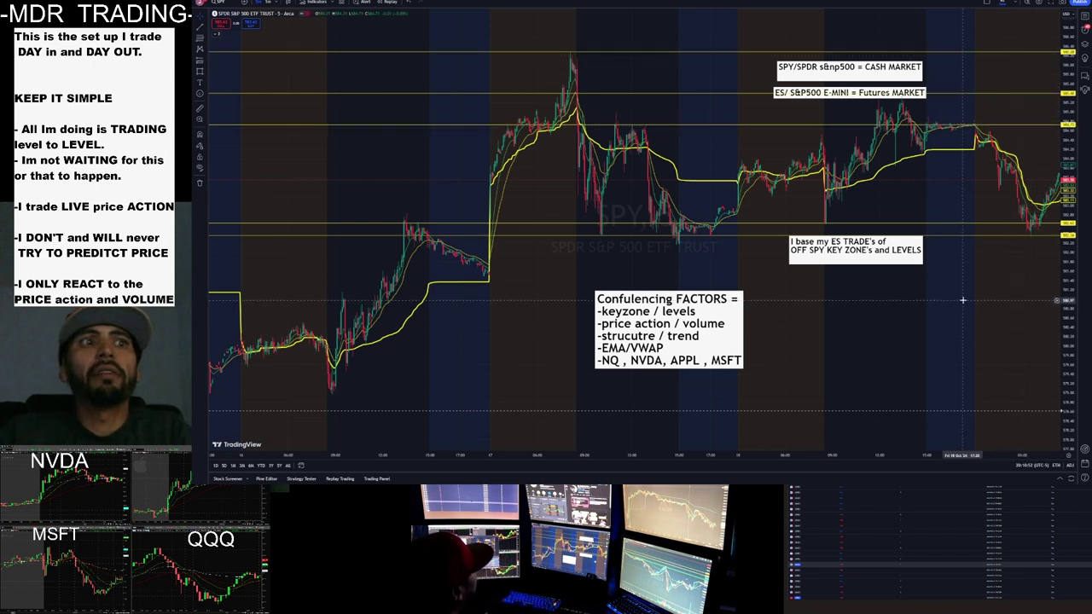
Step: Add a horizontal line at the lower price level, about 581.5, near the base of the October 17 gap up
scroll(1024, 300, down, 4)
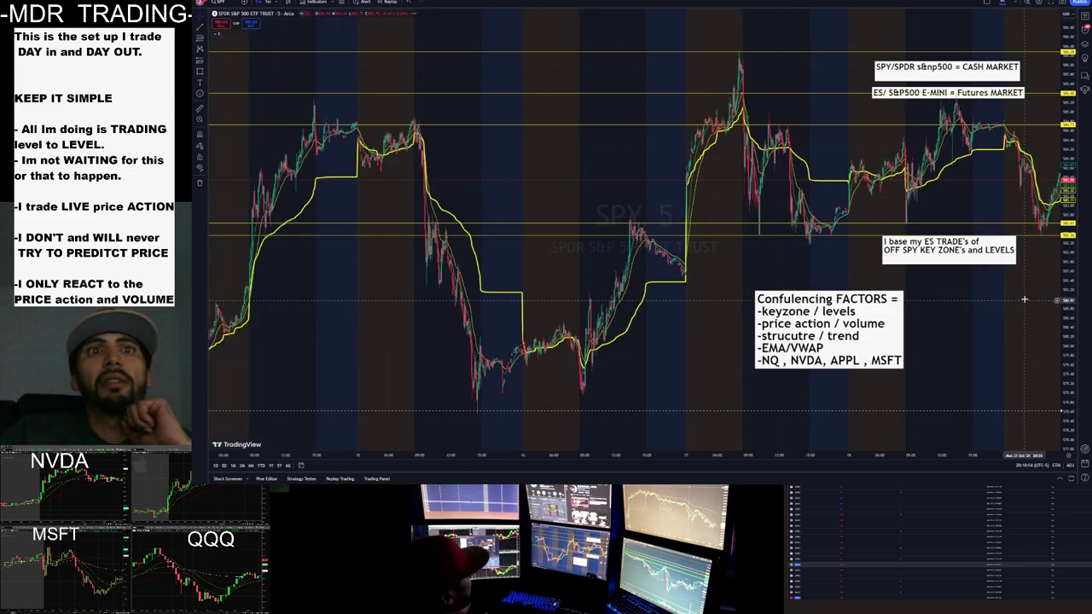
scroll(1024, 300, up, 6)
scroll(1035, 315, down, 3)
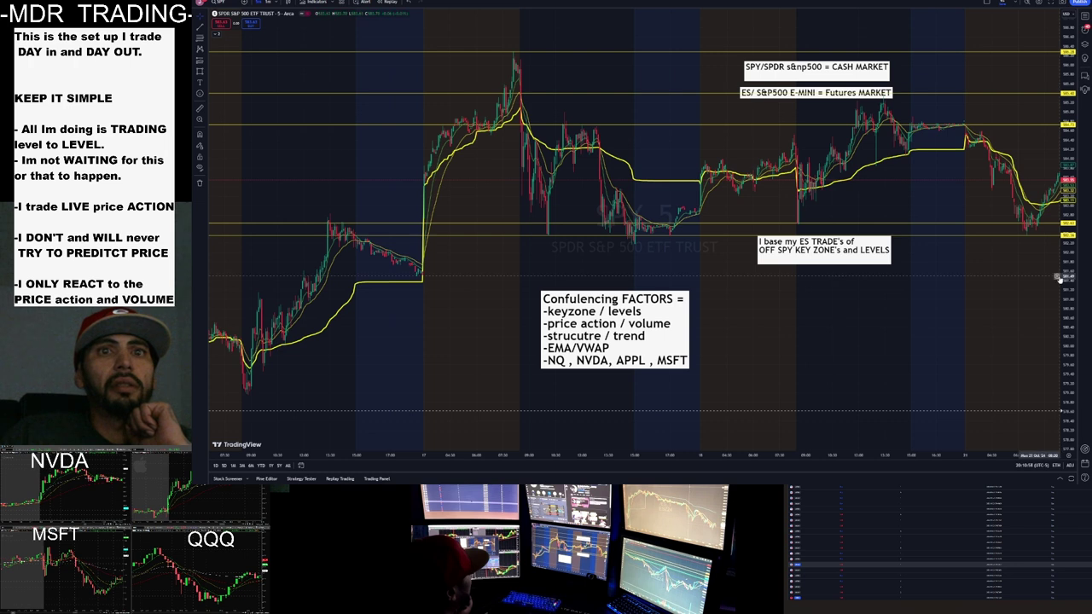
click(1058, 277)
click(1015, 345)
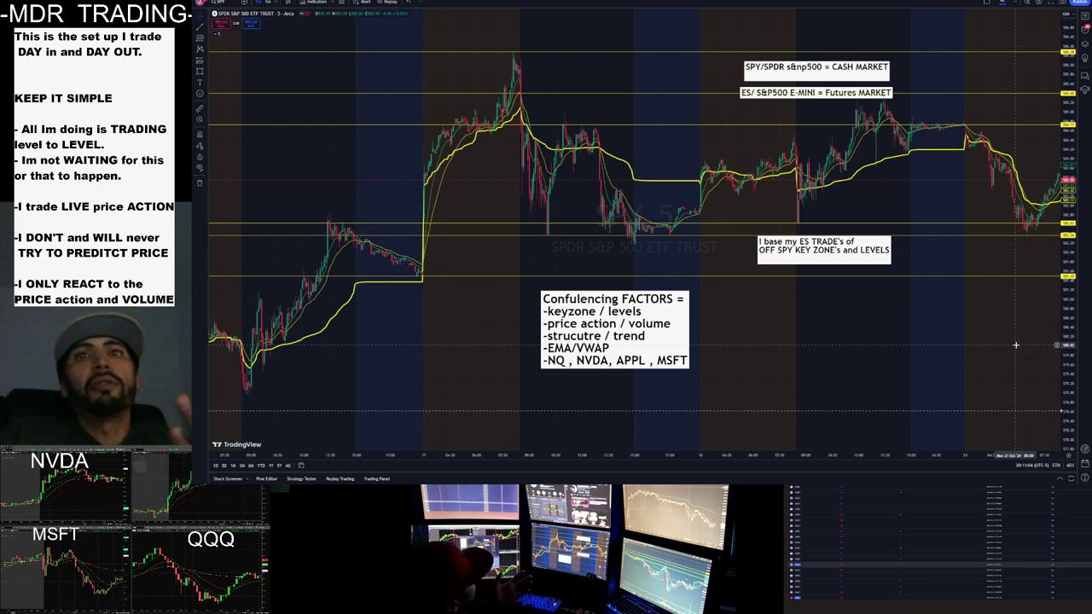
Step: Draw a rising parallel channel along the October 21 price move, from the premarket low to the peak after the open
drag(1068, 332, 1068, 280)
scroll(794, 362, up, 3)
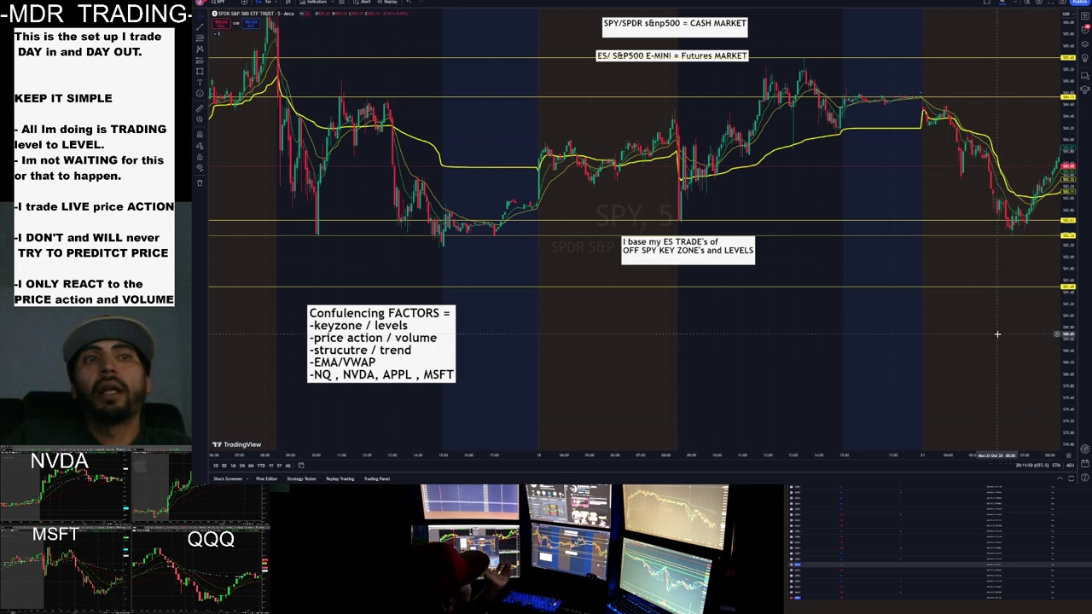
drag(1015, 343, 873, 341)
scroll(1017, 241, up, 4)
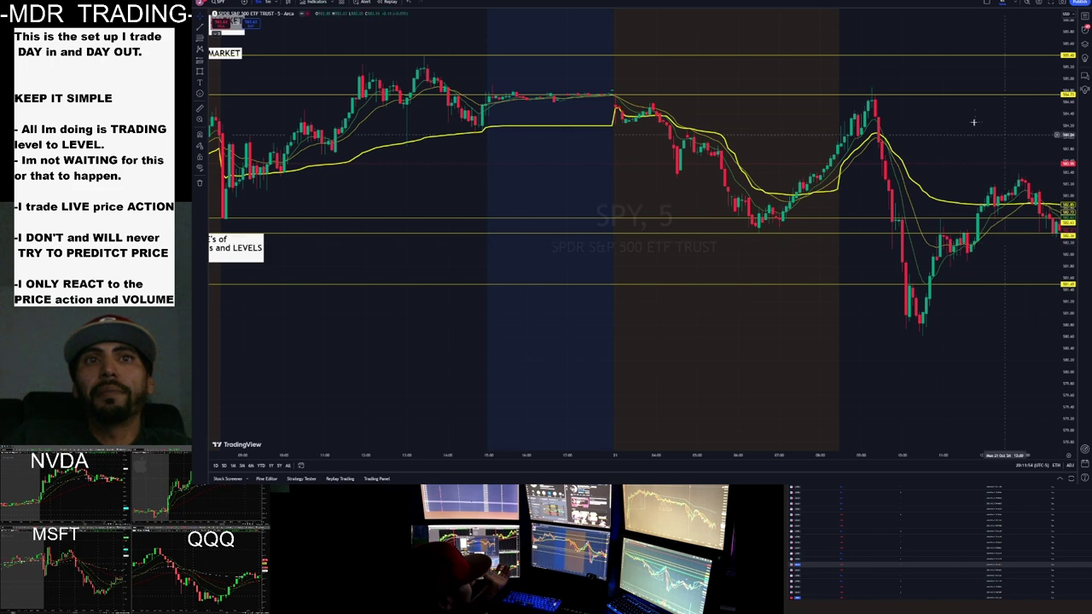
drag(973, 122, 947, 150)
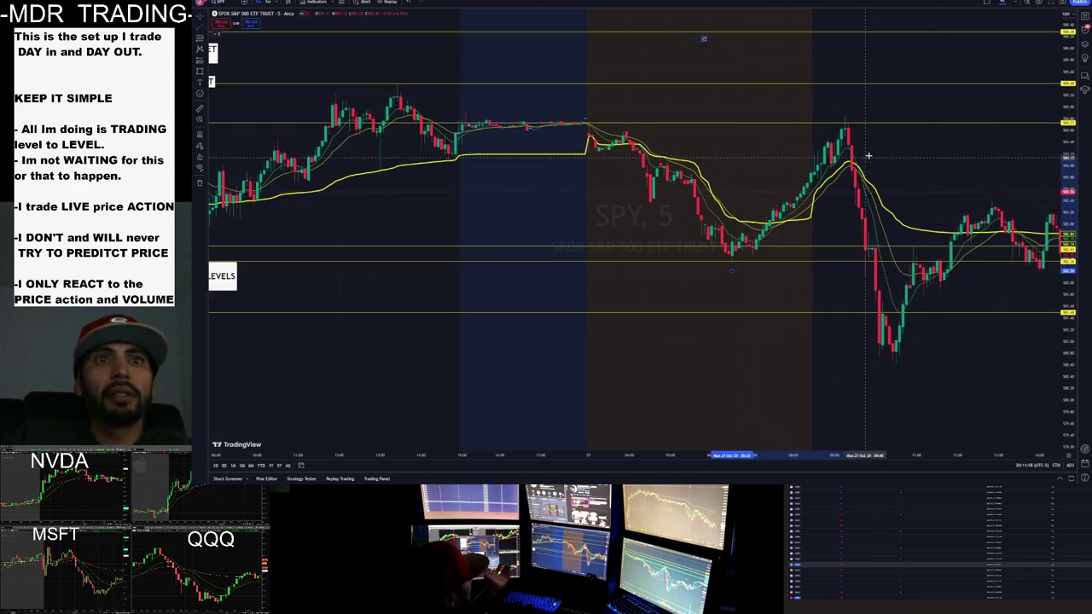
click(894, 128)
right_click(894, 128)
click(915, 195)
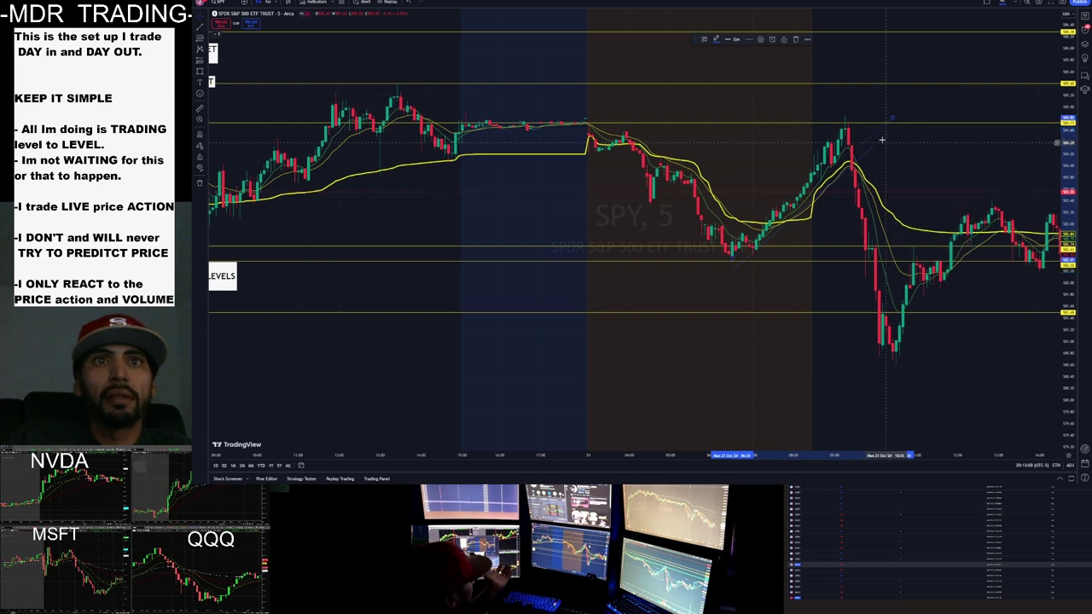
scroll(1007, 154, down, 2)
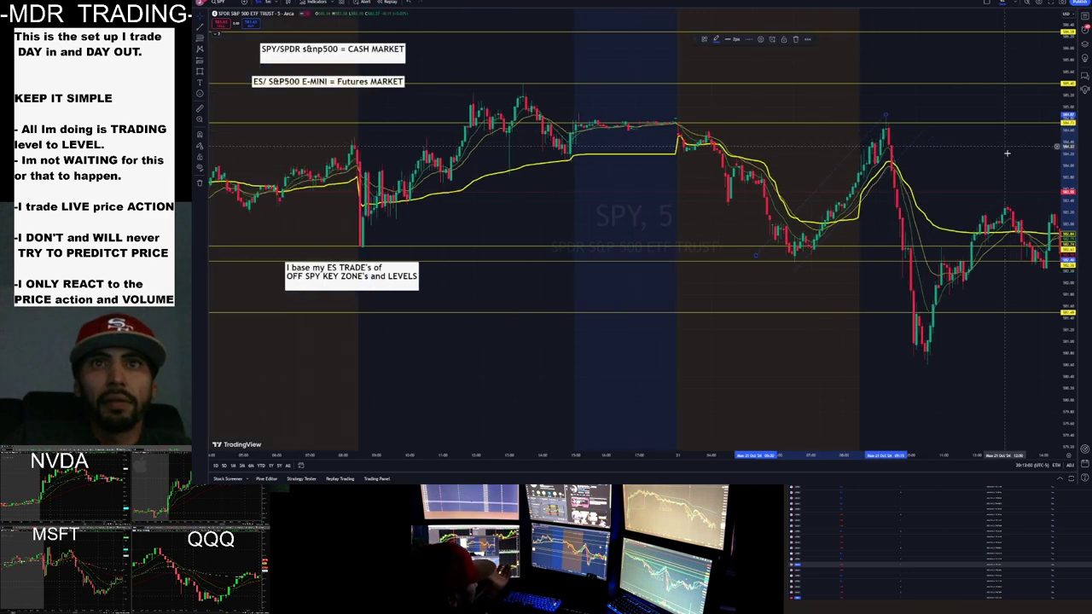
drag(1007, 153, 933, 163)
click(1084, 15)
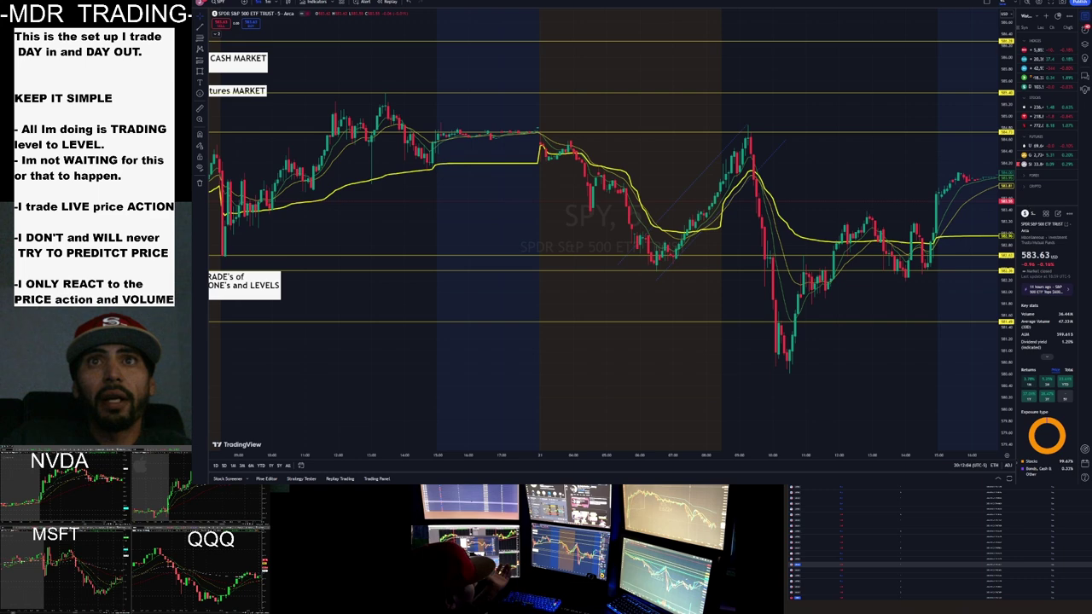
click(1084, 19)
scroll(947, 117, up, 2)
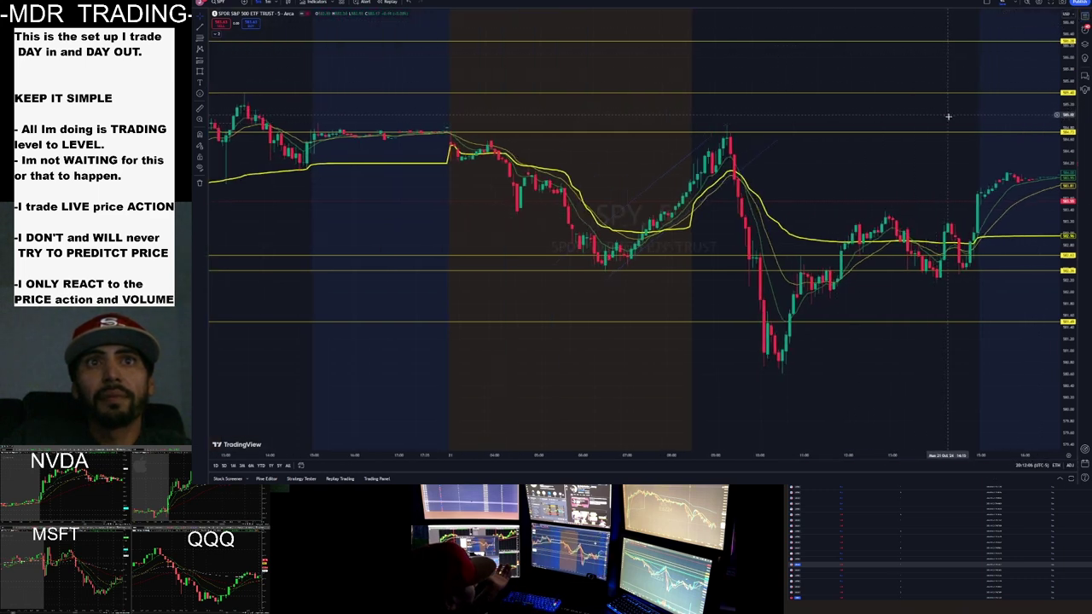
drag(906, 147, 940, 141)
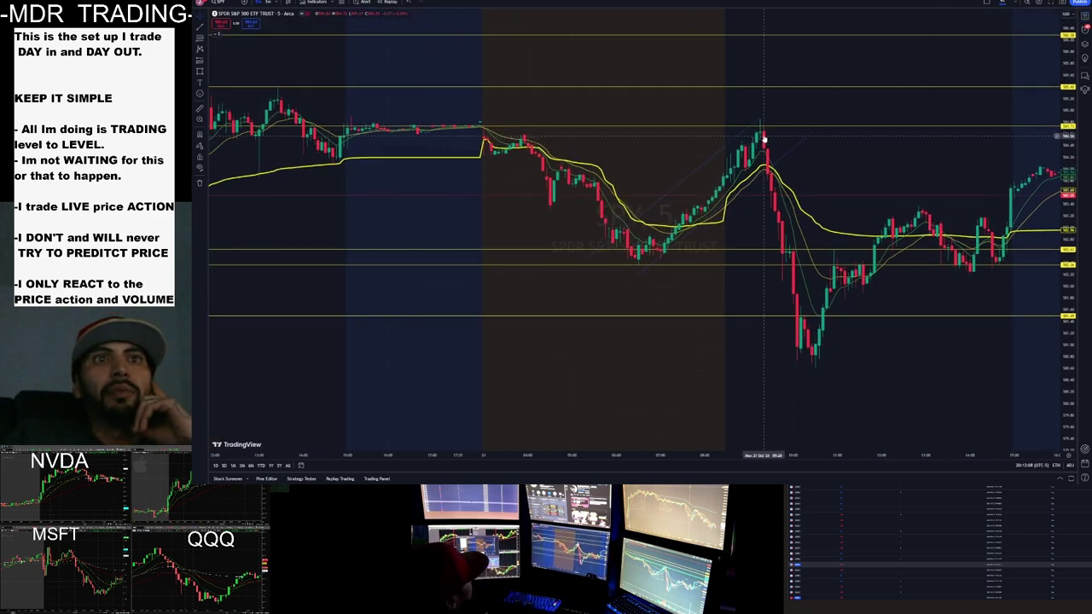
drag(807, 174, 875, 178)
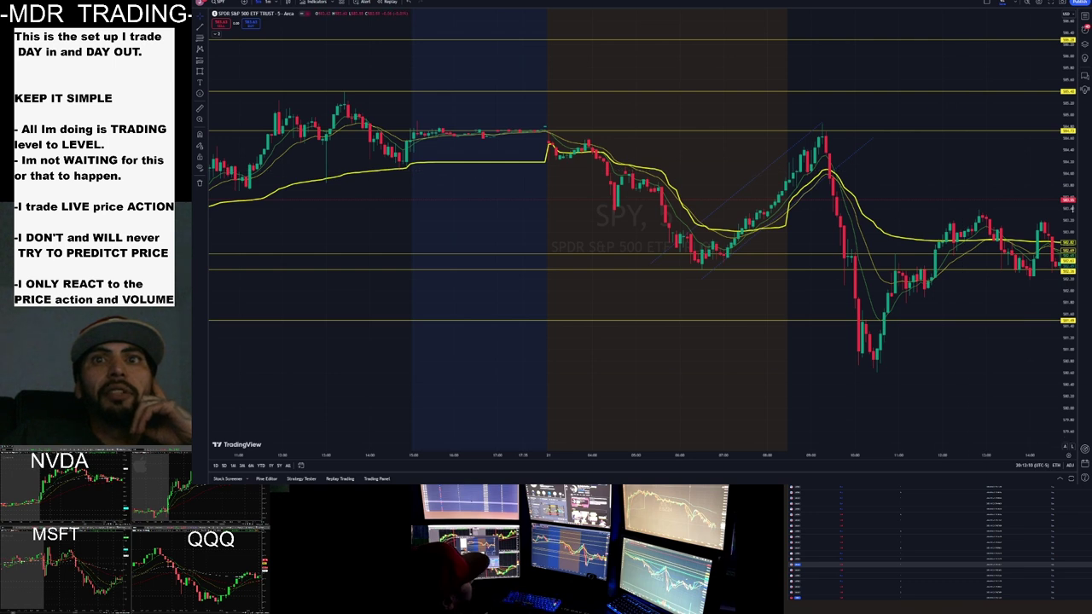
drag(1072, 208, 1073, 171)
Step: Find the Volume indicator and add it to the SPY chart
click(216, 34)
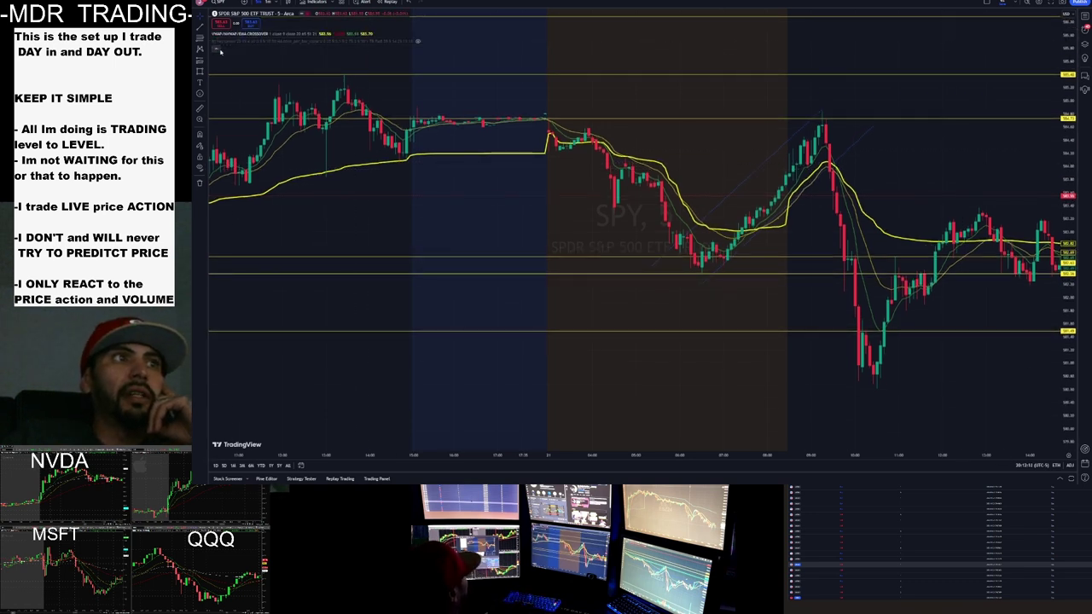
click(317, 3)
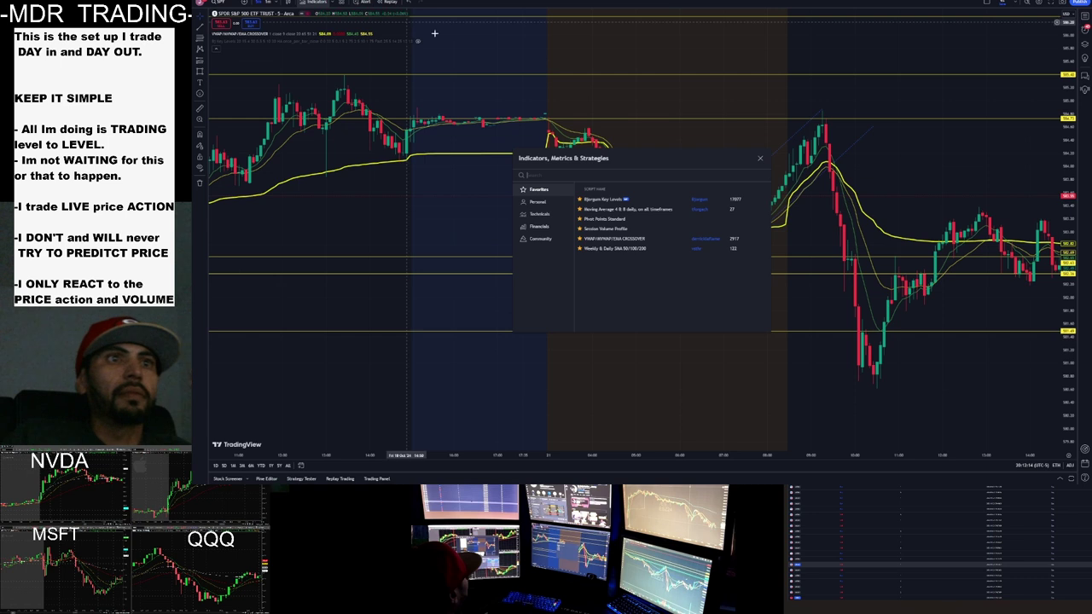
text(v)
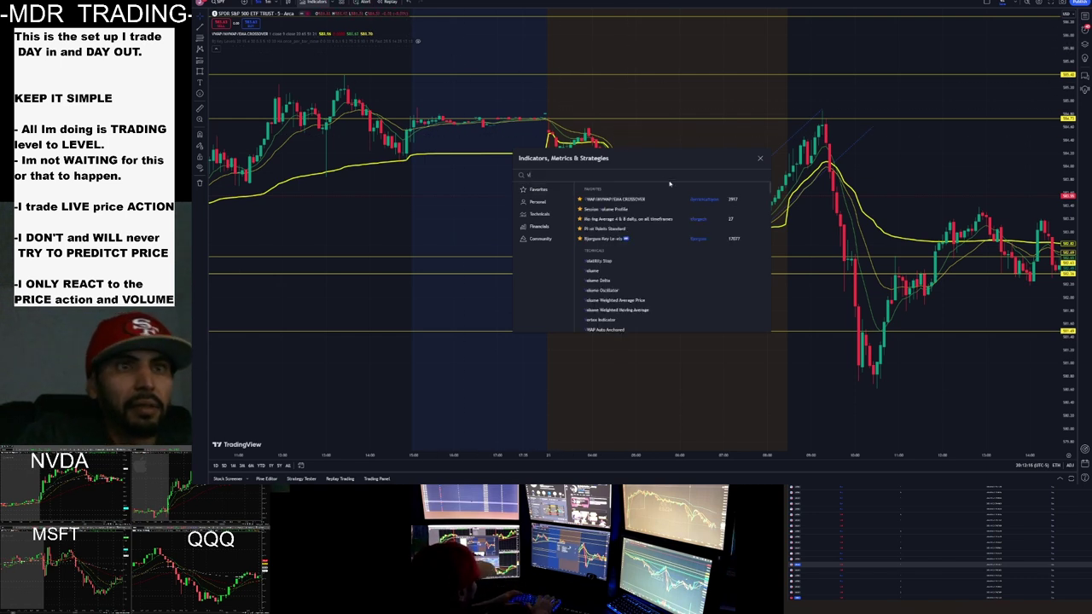
text(ol)
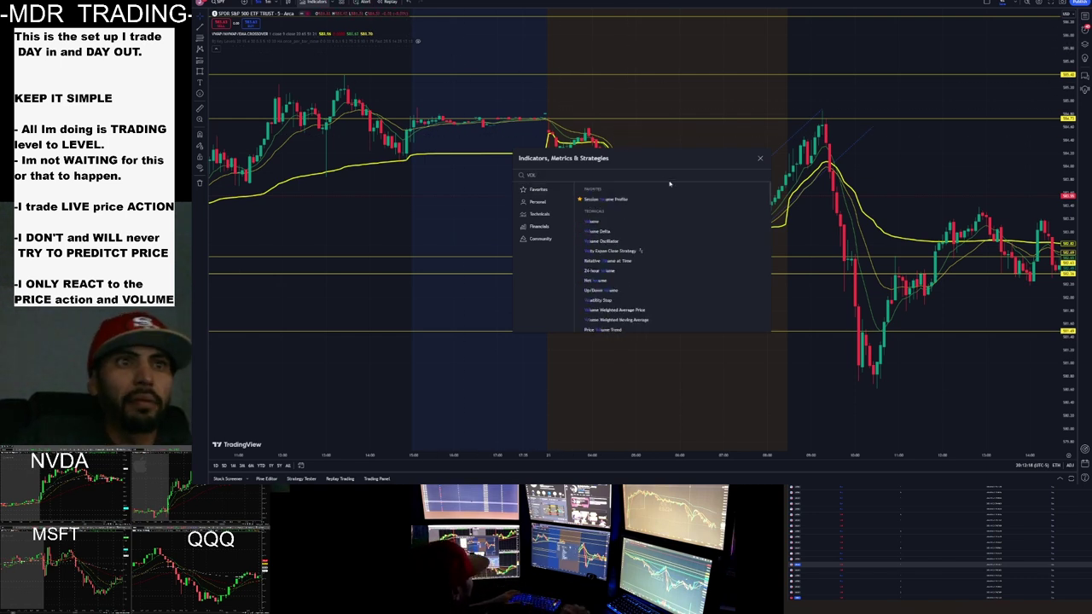
click(632, 222)
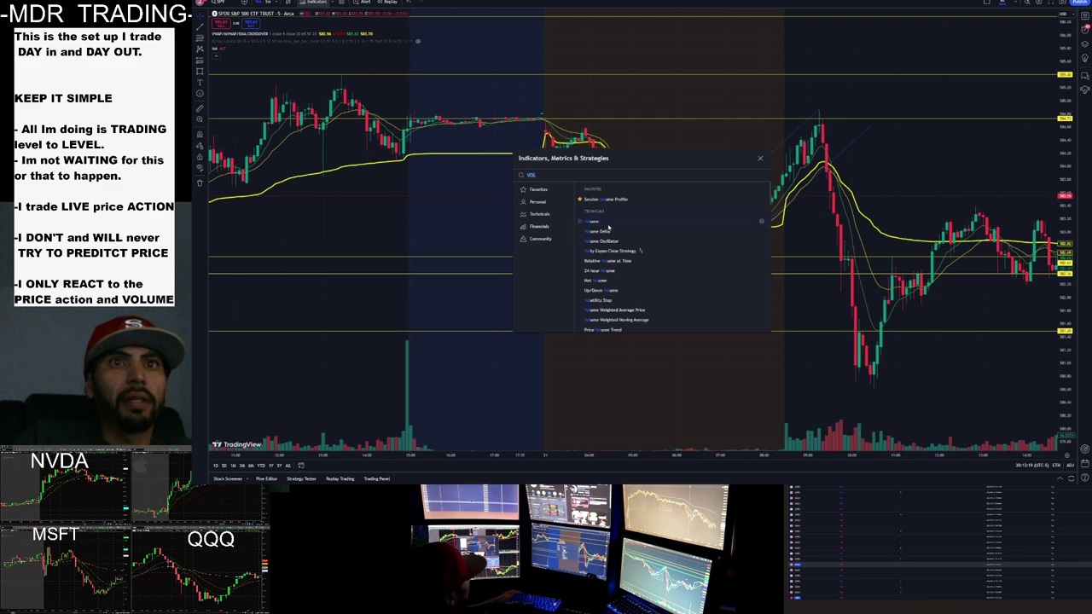
click(759, 160)
Step: Examine the October 21 candles and volume bars around the peak after the open and the sell-off that follows
scroll(635, 122, up, 5)
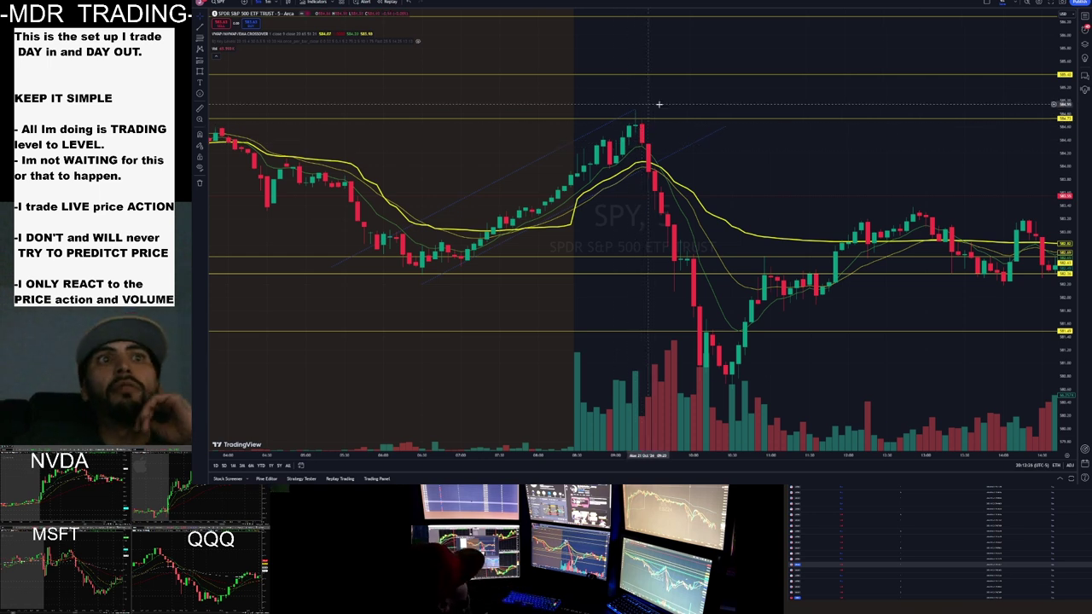
scroll(645, 142, up, 1)
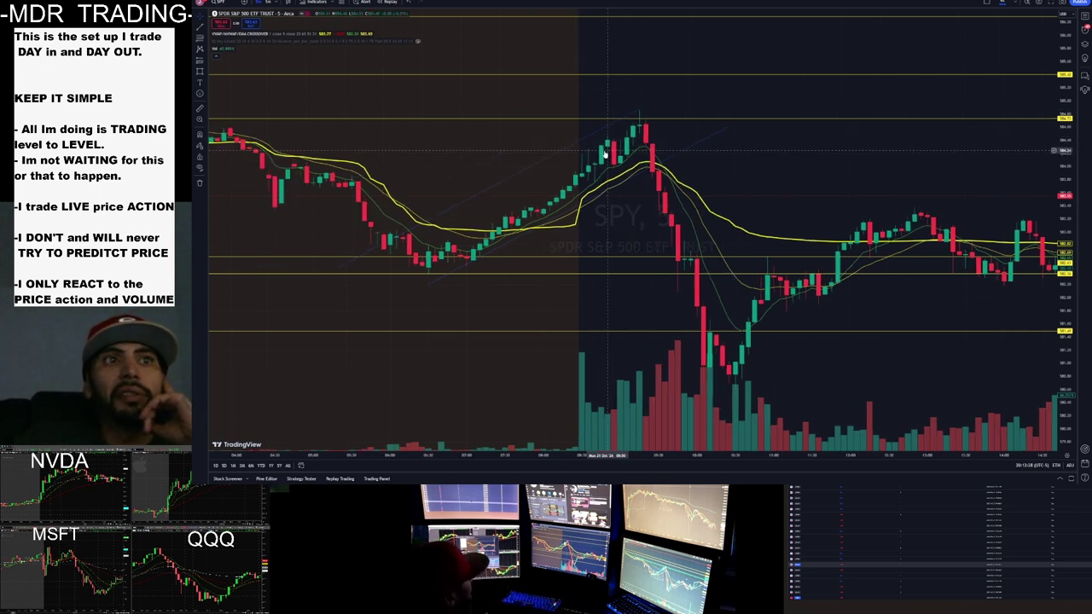
scroll(640, 136, up, 1)
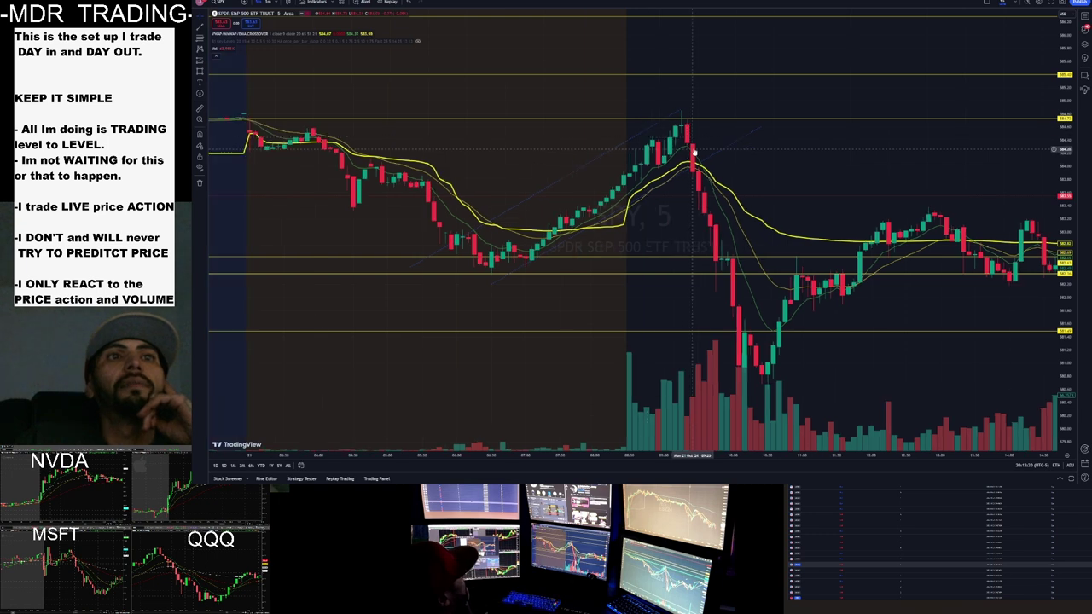
scroll(691, 135, up, 1)
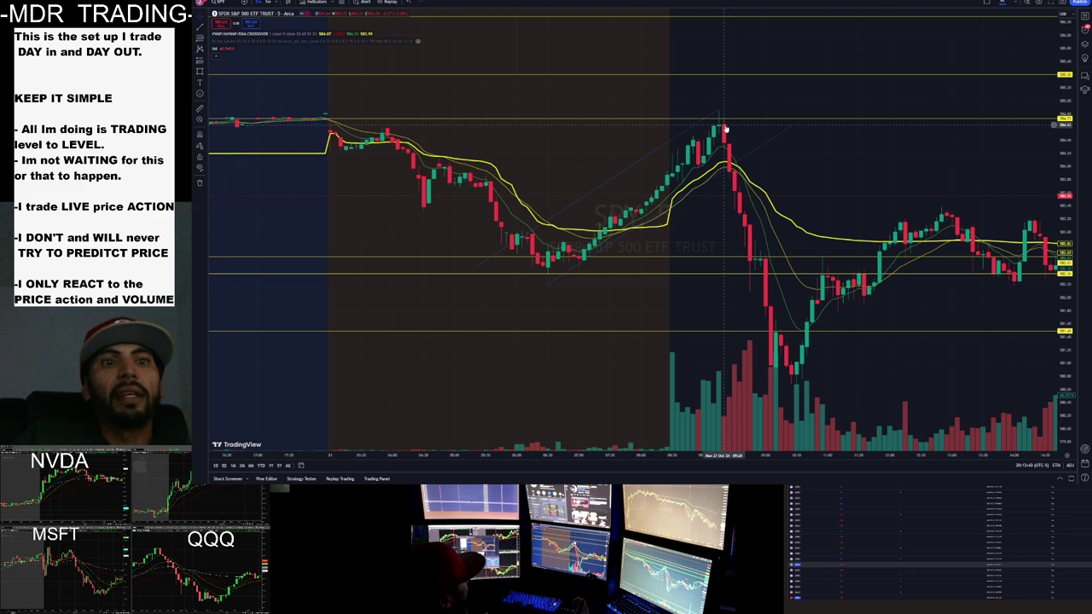
drag(724, 128, 705, 150)
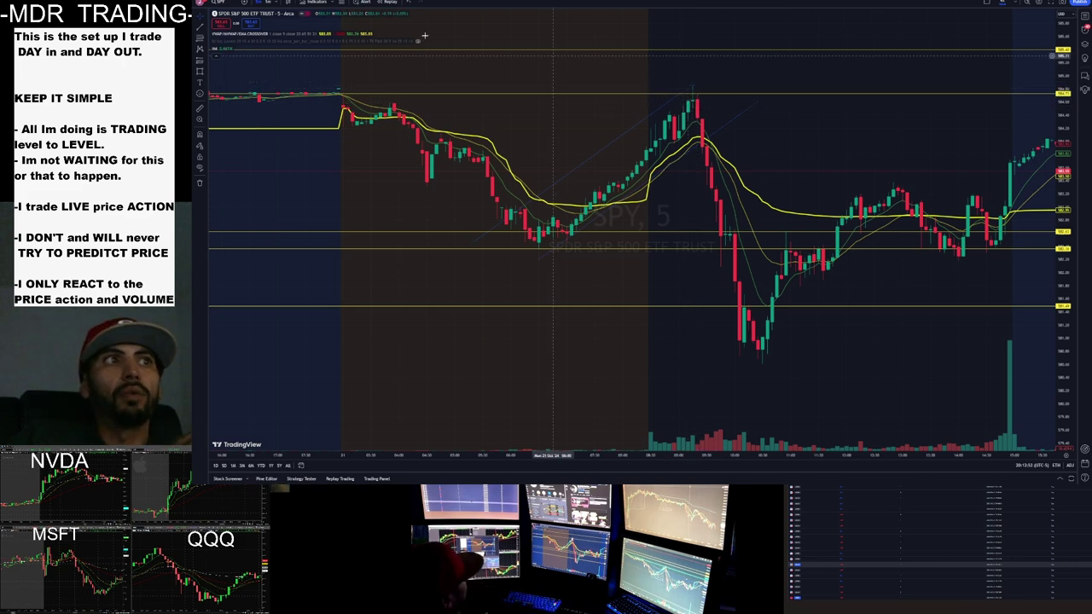
Step: Switch the SPY chart to the 1-minute timeframe and show October 21 from premarket into the regular session
click(268, 2)
scroll(817, 166, down, 10)
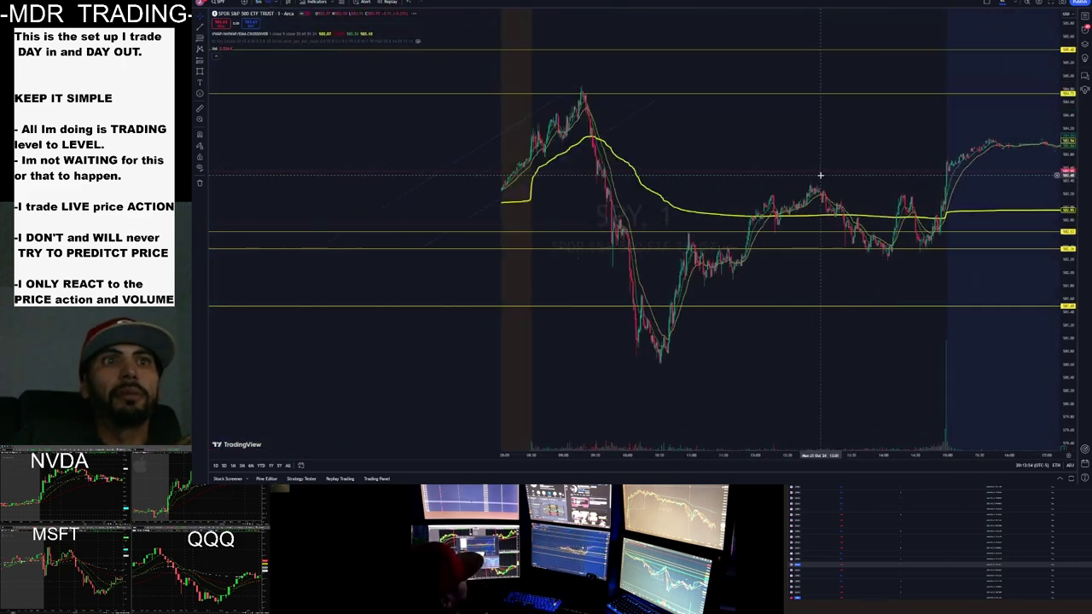
drag(708, 147, 901, 166)
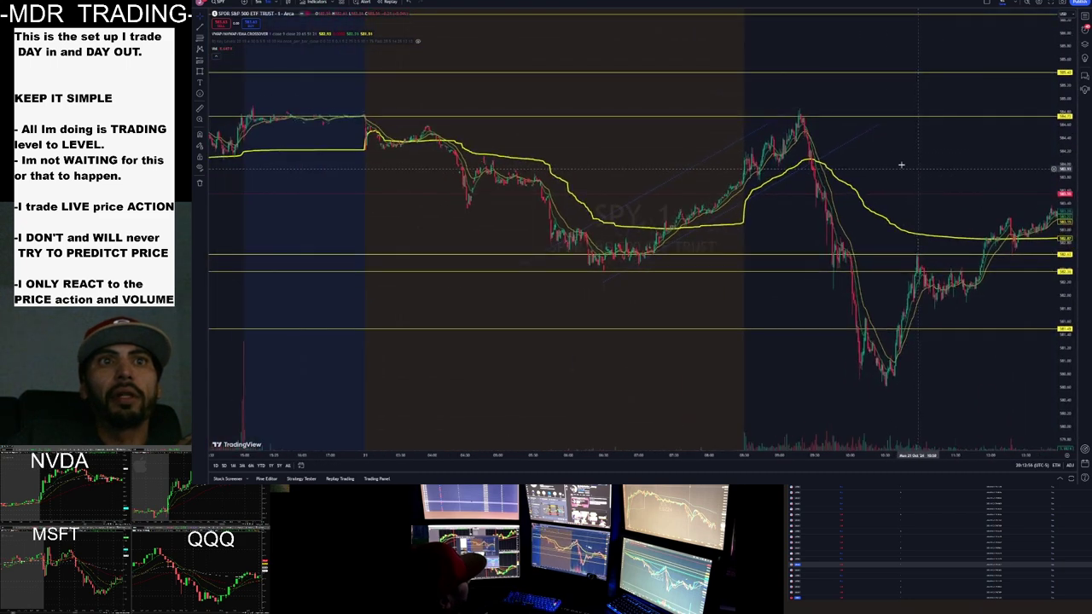
Step: Place a Short Position on the SPY 1-minute chart where the October 21 sell-off breaks below VWAP and the channel
scroll(811, 122, up, 5)
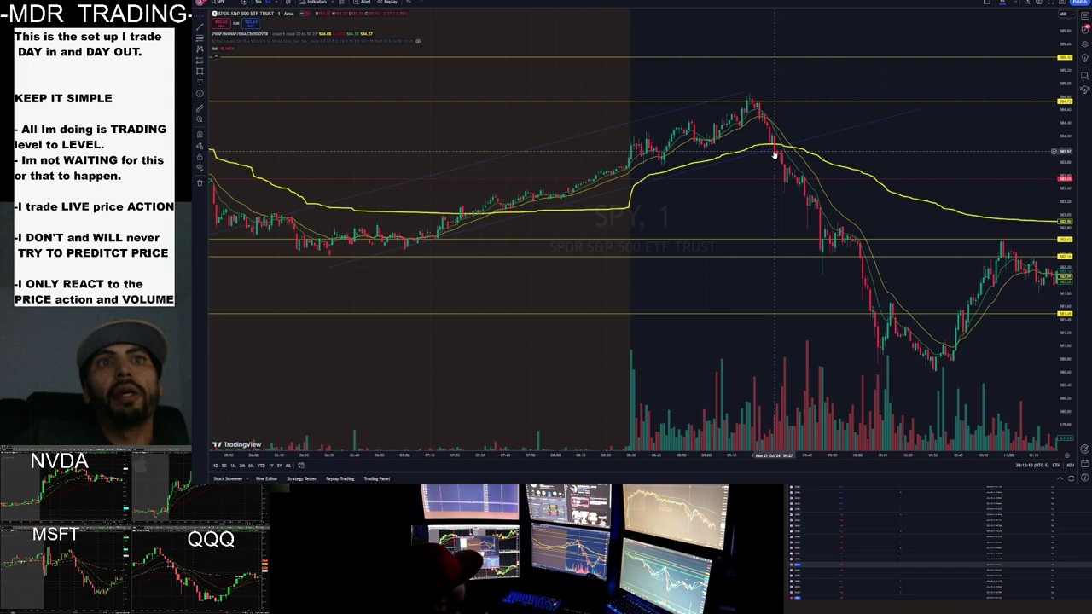
scroll(774, 154, down, 2)
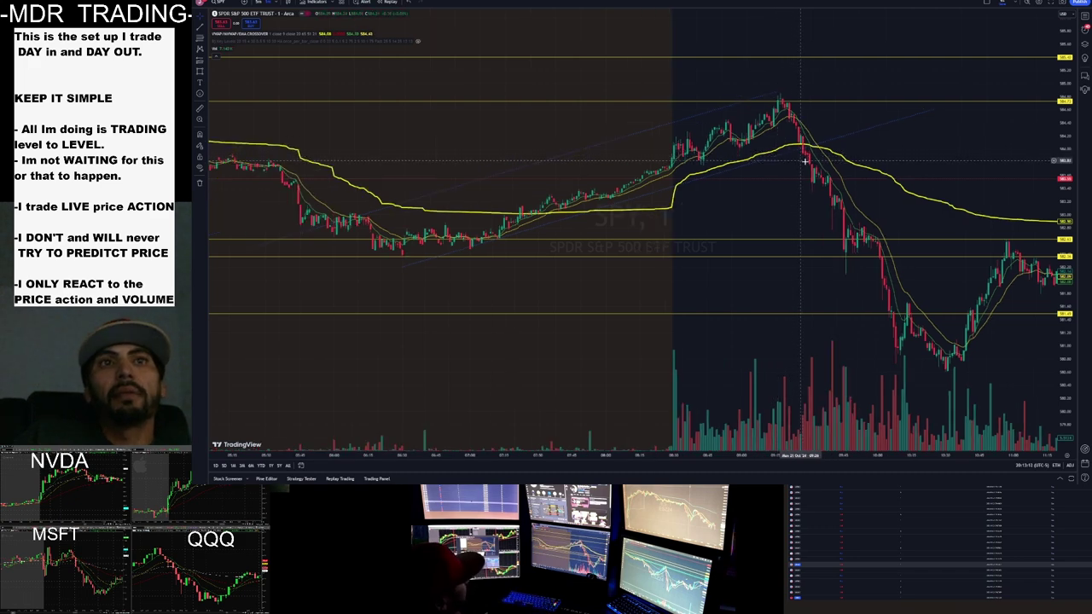
scroll(794, 160, up, 1)
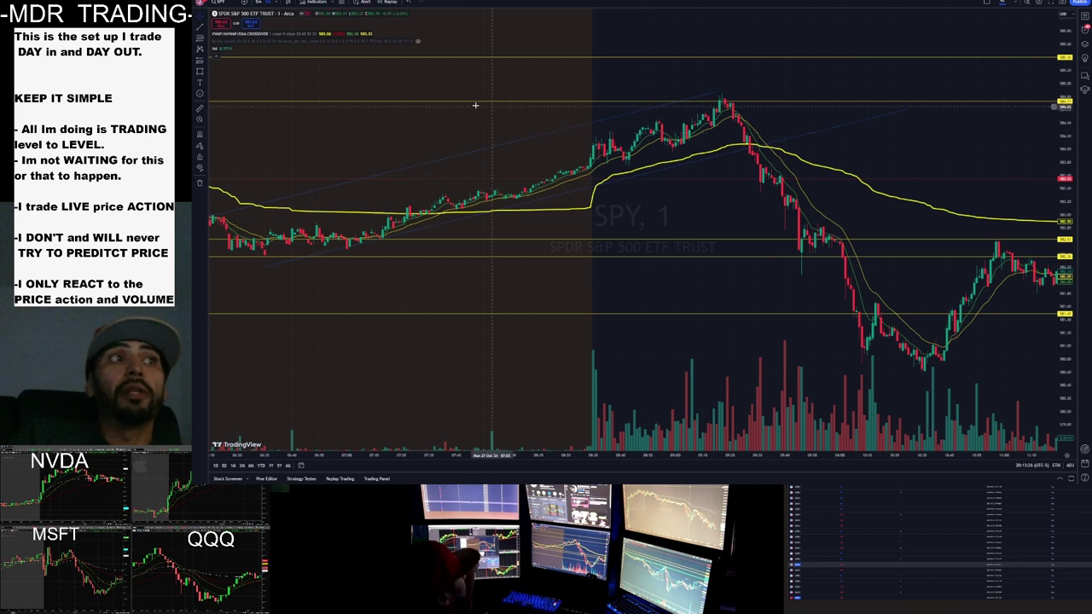
click(204, 61)
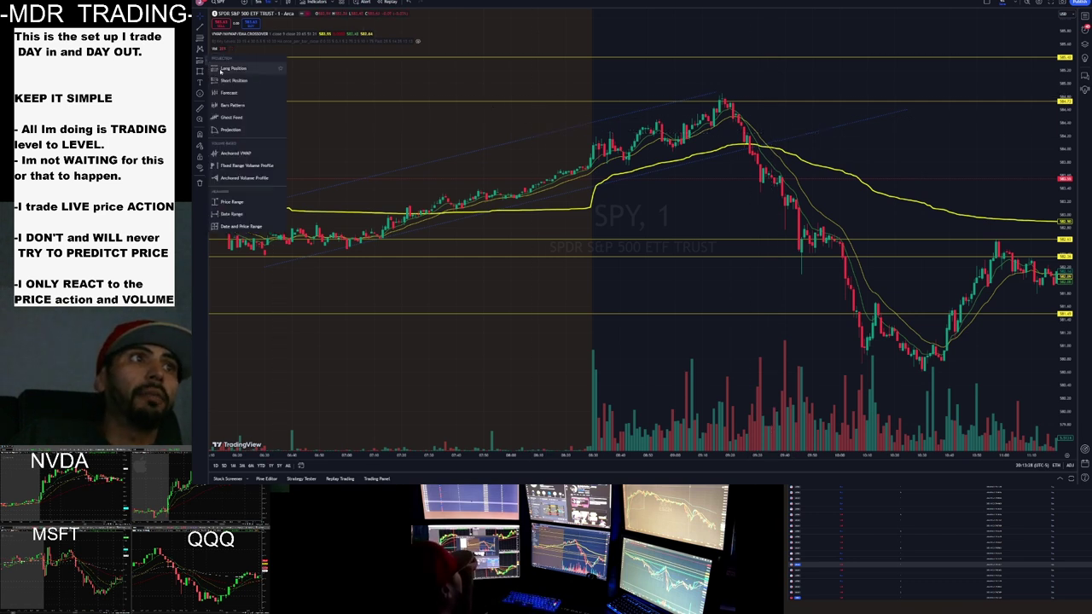
click(232, 79)
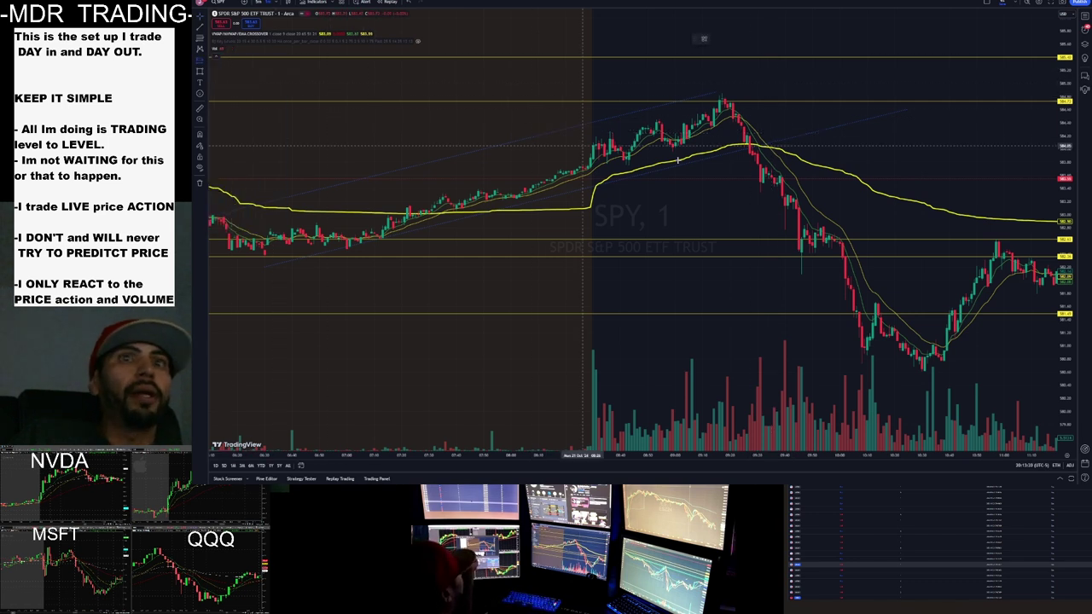
click(750, 147)
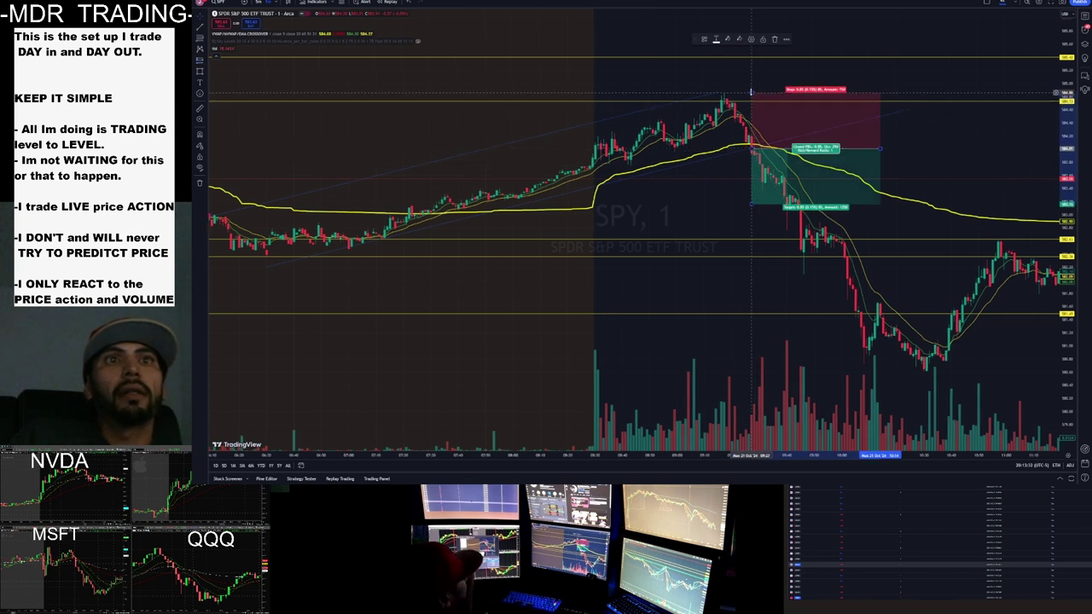
Step: Tighten the short position's stop to just above its entry and extend the target to near the October 21 low
drag(750, 91, 751, 131)
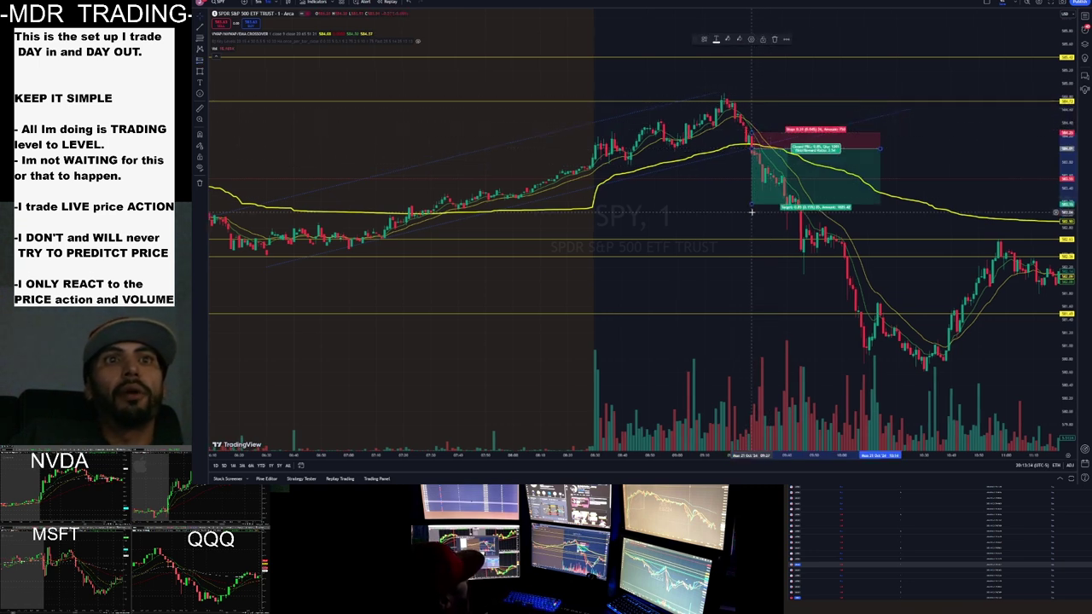
drag(751, 206, 748, 364)
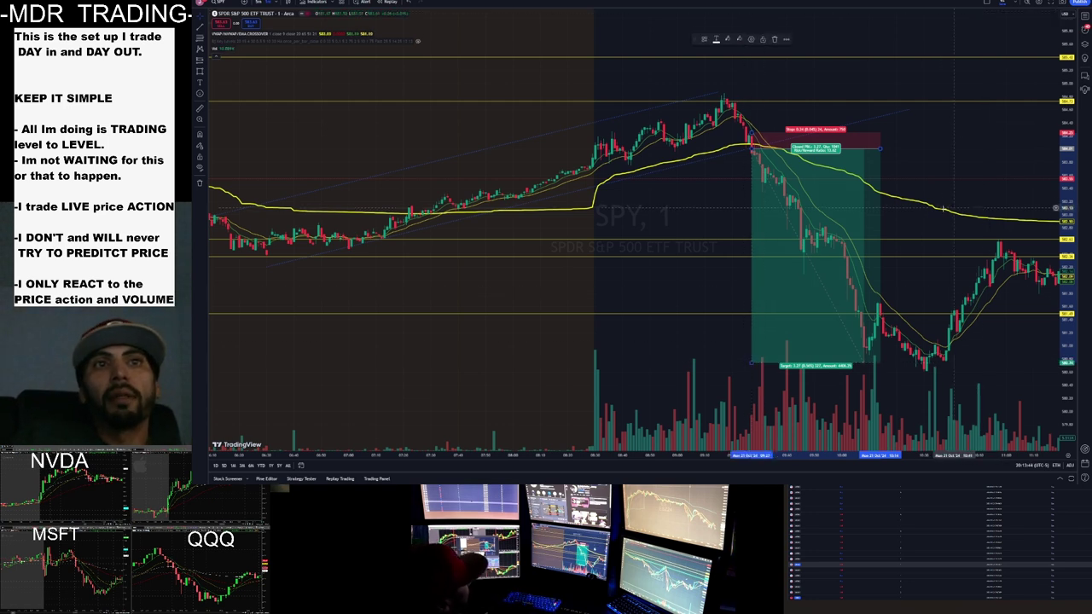
scroll(772, 170, up, 2)
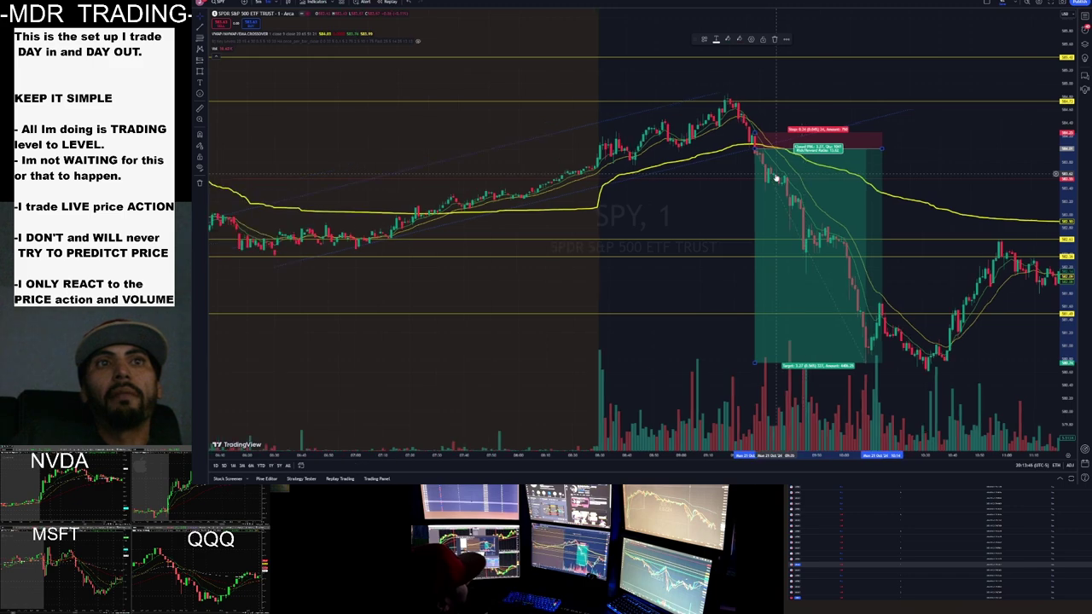
Step: Switch the SPY chart to the 5-minute timeframe and bring the October 21 short position into view
click(258, 3)
scroll(824, 153, down, 1)
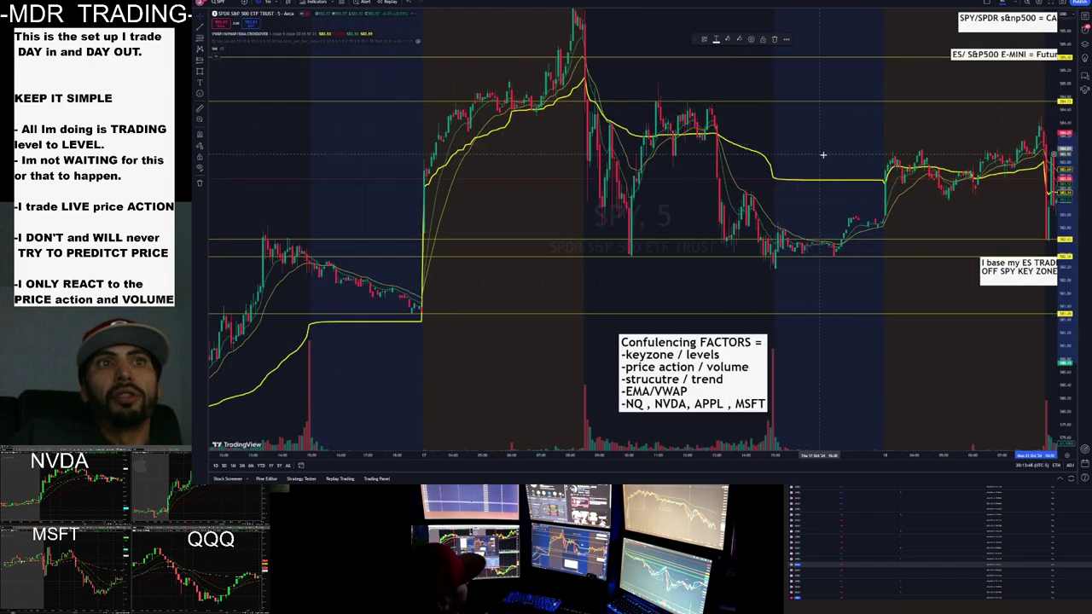
scroll(804, 155, up, 5)
mouse_move(868, 150)
mouse_down()
mouse_move(439, 129)
mouse_move(208, 198)
mouse_up()
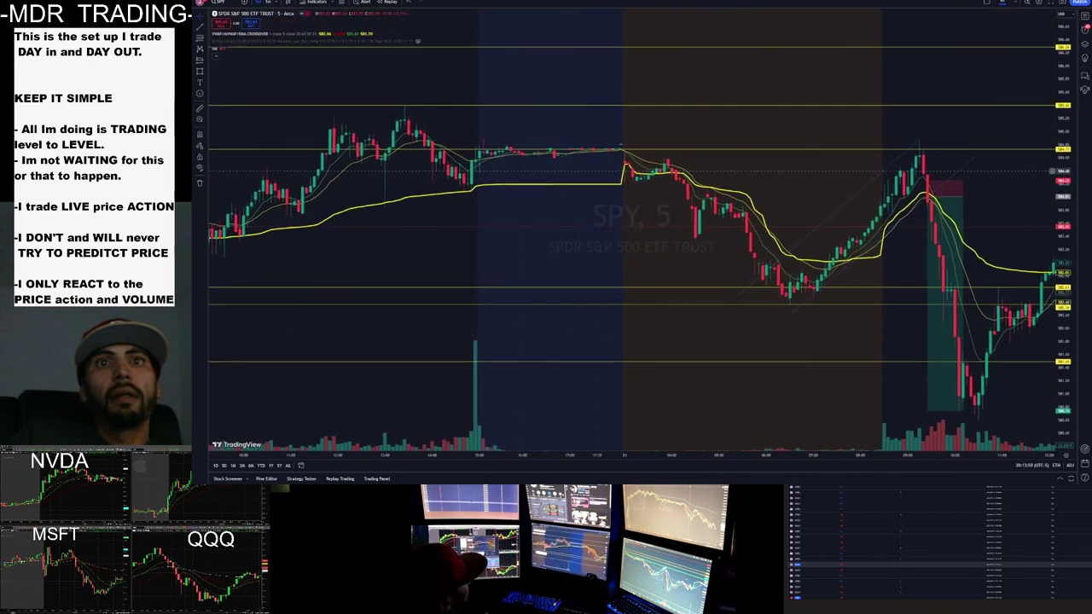
scroll(645, 224, up, 5)
mouse_move(1033, 197)
mouse_down()
mouse_move(1007, 58)
mouse_move(1065, 62)
mouse_move(1065, 161)
mouse_up()
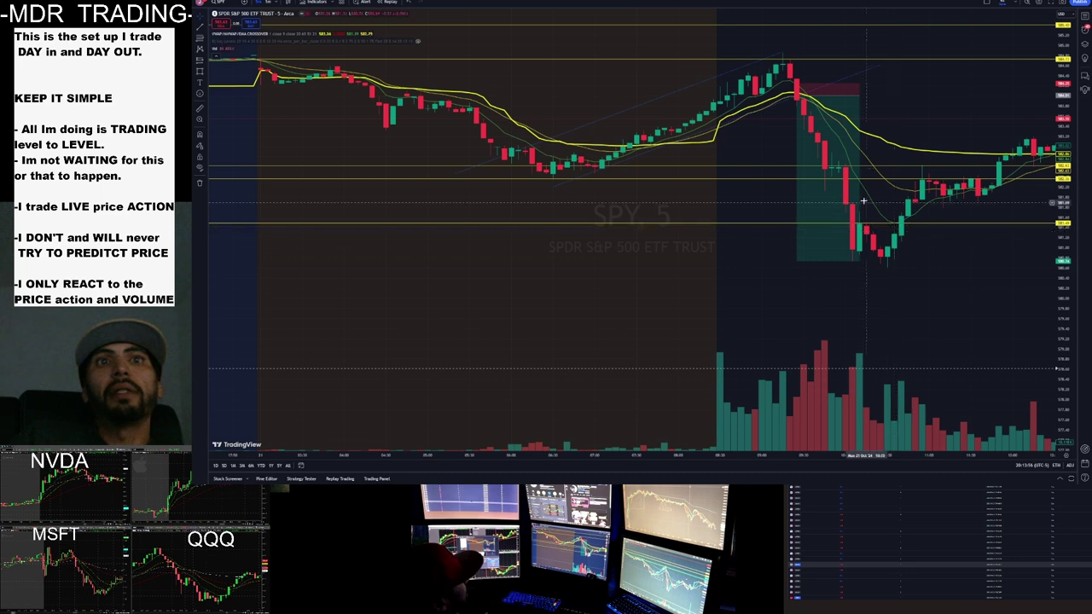
Step: Examine the October 21 short setup against the channel, VWAP, key levels and volume bars
scroll(977, 133, up, 2)
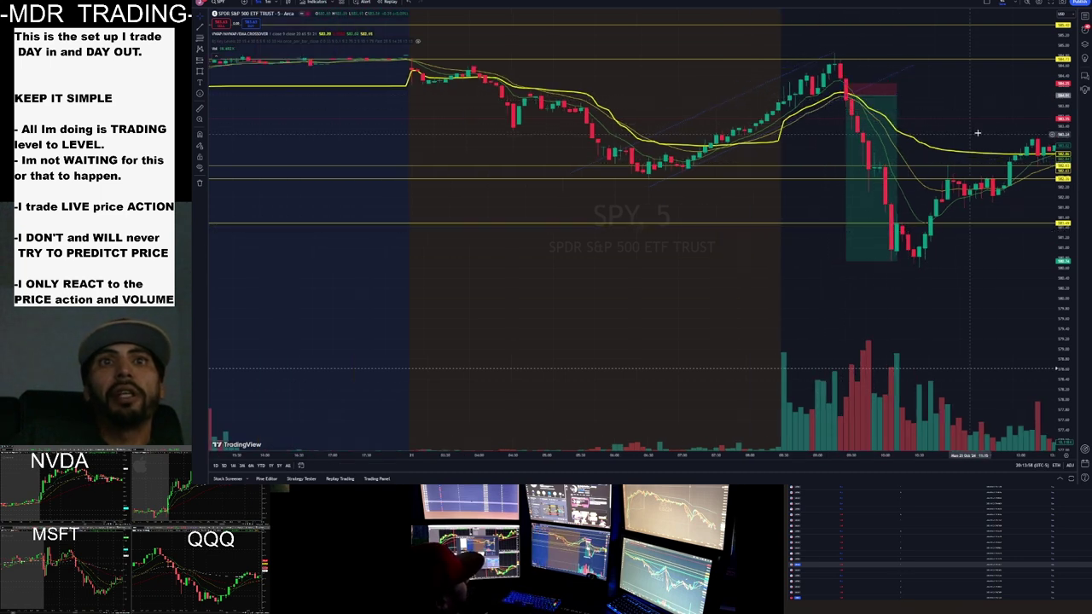
drag(1072, 168, 1058, 101)
drag(963, 86, 807, 195)
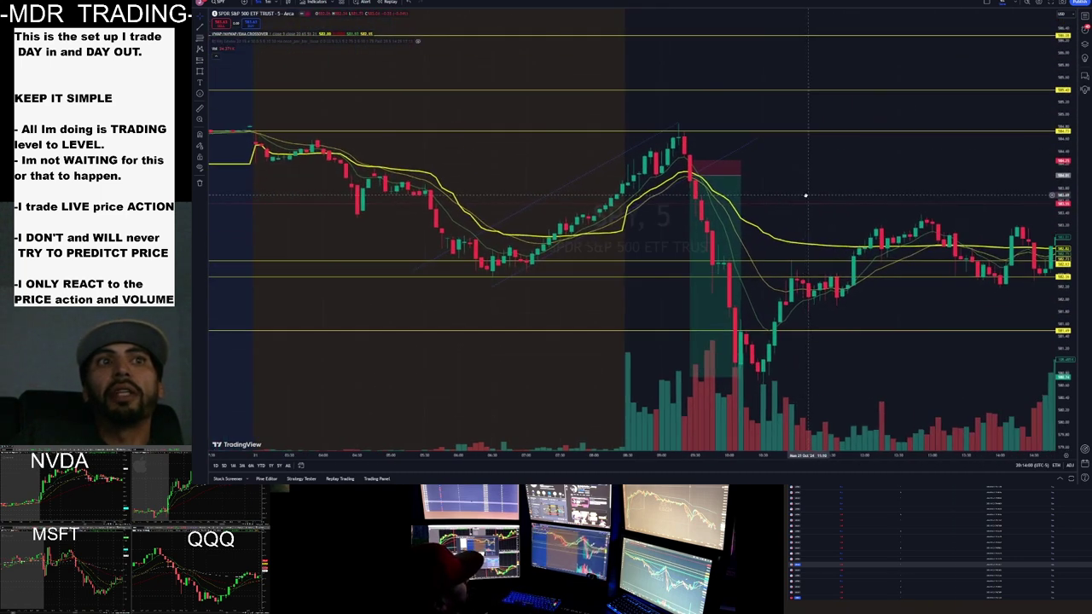
scroll(855, 207, down, 1)
drag(875, 213, 1047, 127)
scroll(1047, 126, up, 5)
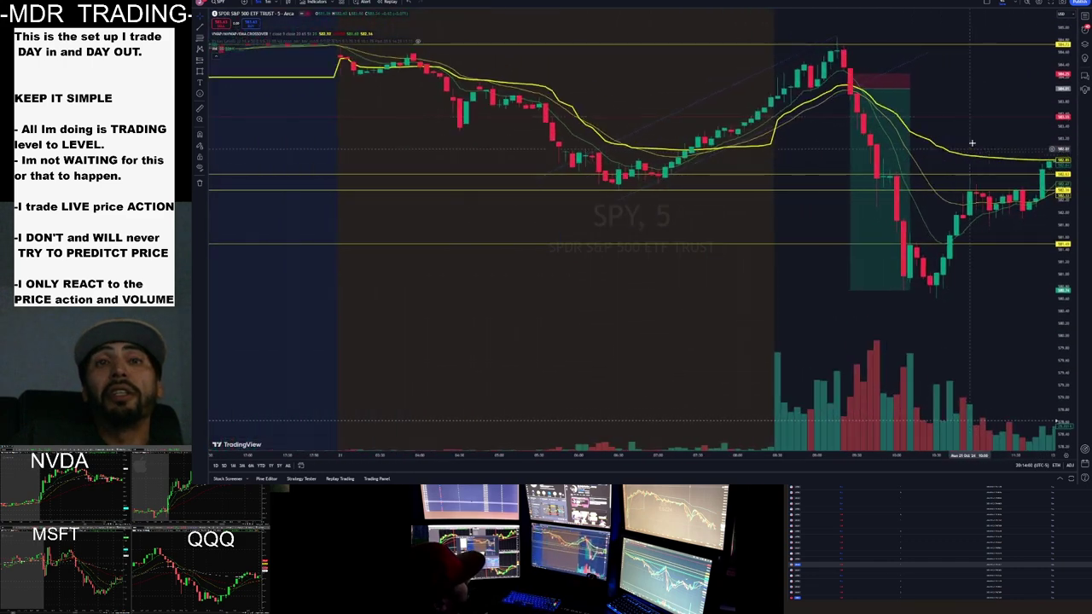
scroll(744, 216, left, 5)
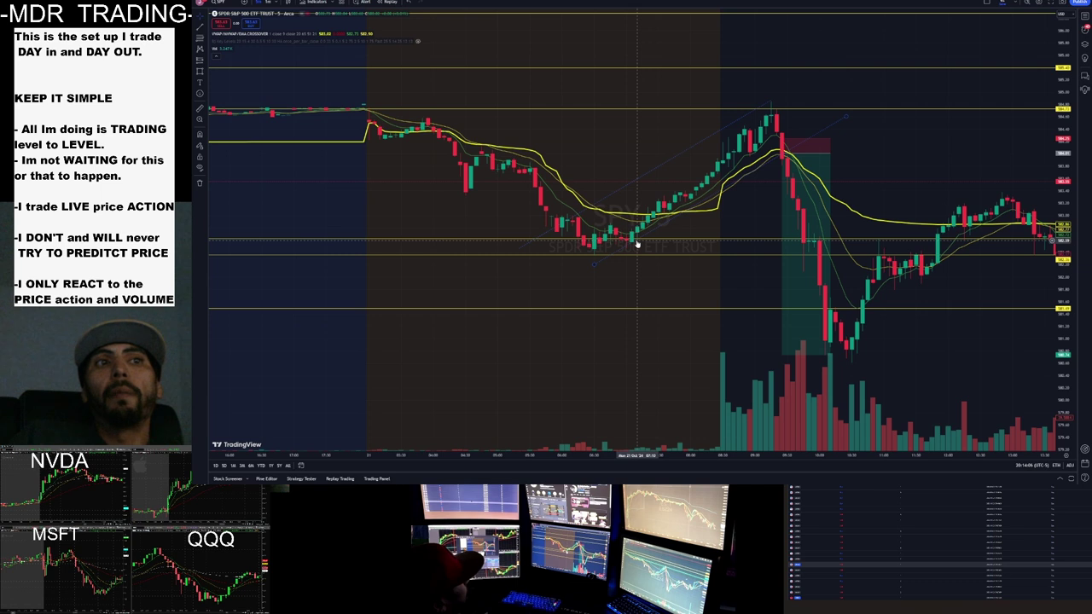
mouse_move(798, 270)
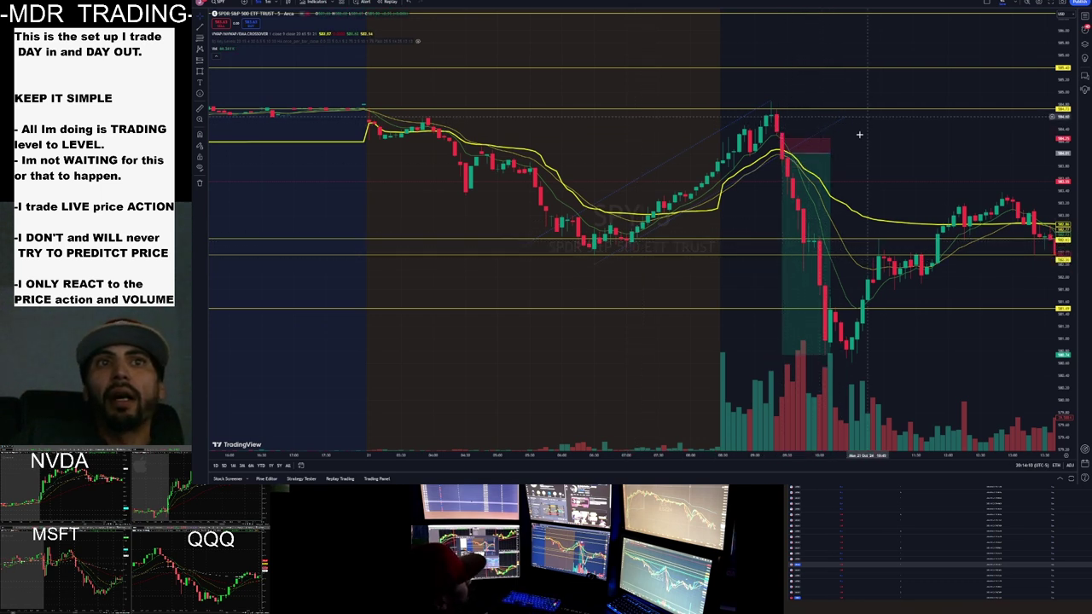
scroll(773, 167, down, 1)
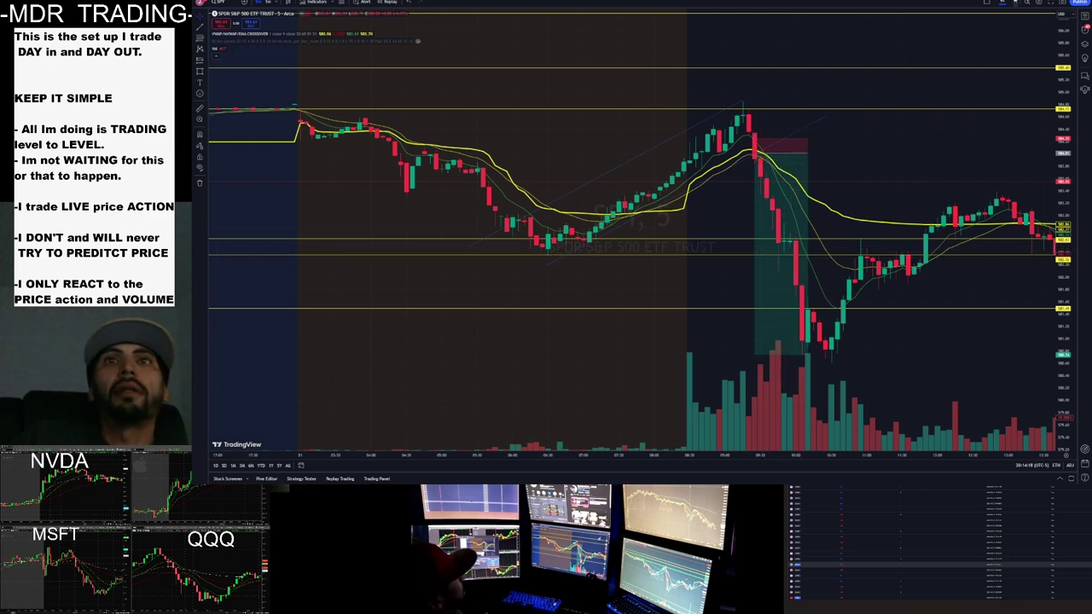
Step: Switch to the MESZ2024 1-minute chart window and enlarge the October 21 candles around the marked sell and buy executions
key(alt+Tab)
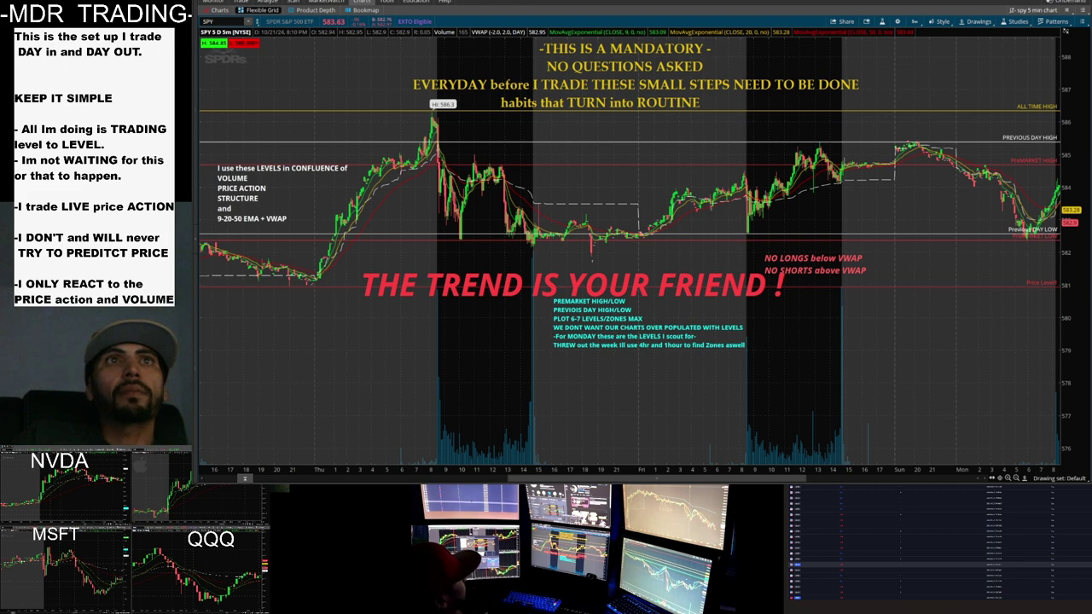
key(alt+Tab)
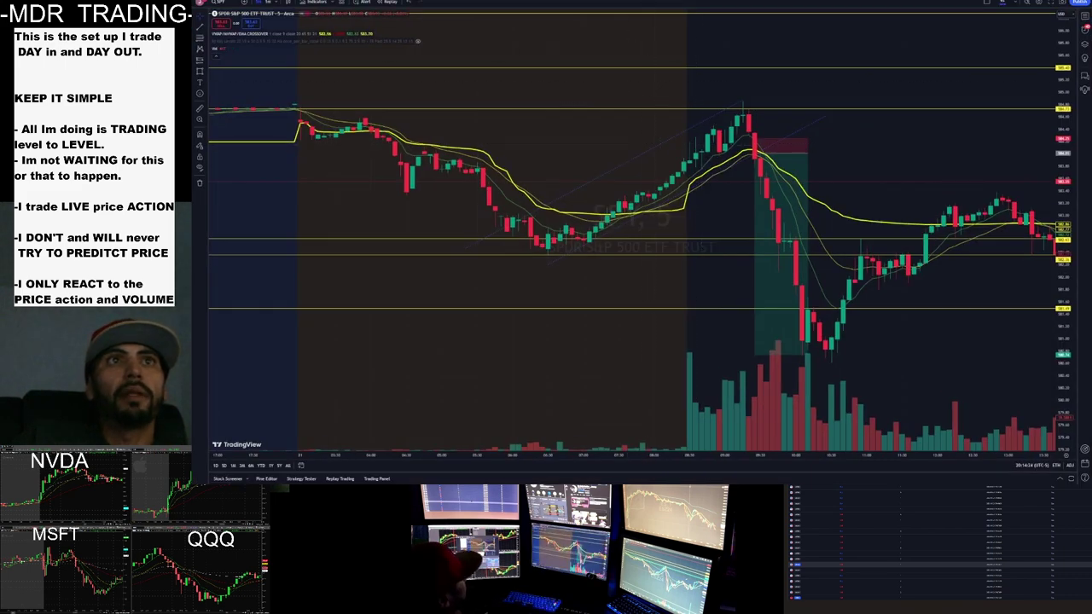
key(alt+Tab)
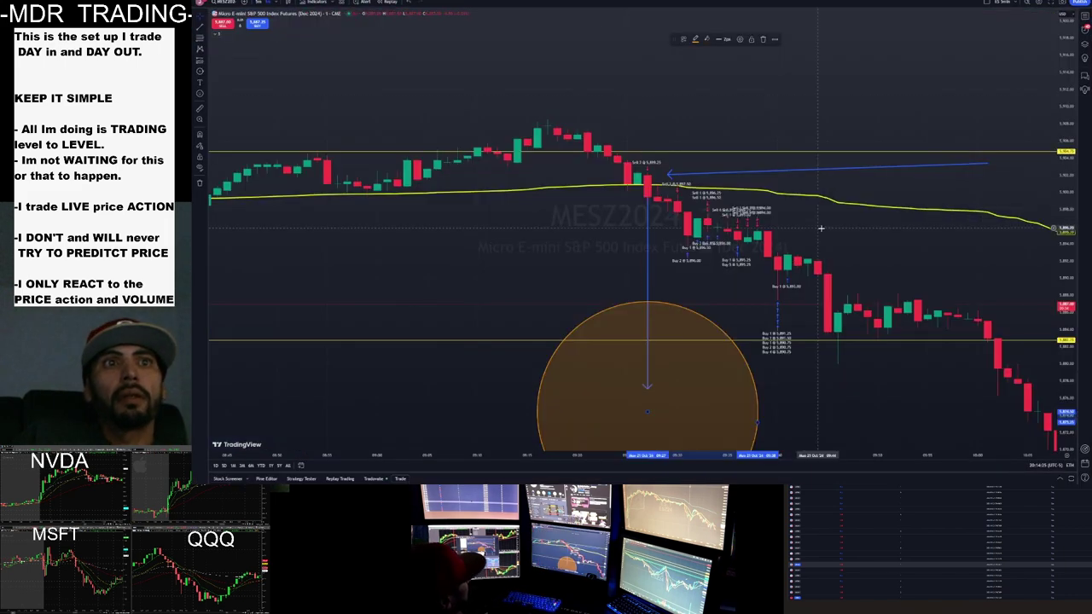
drag(1051, 252, 973, 225)
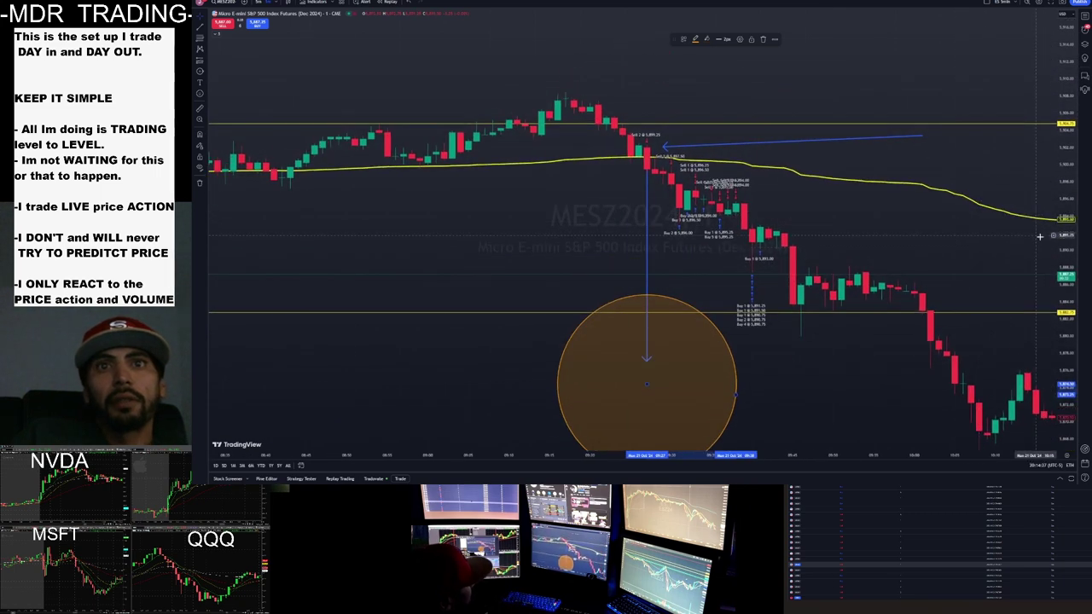
drag(1077, 245, 1074, 245)
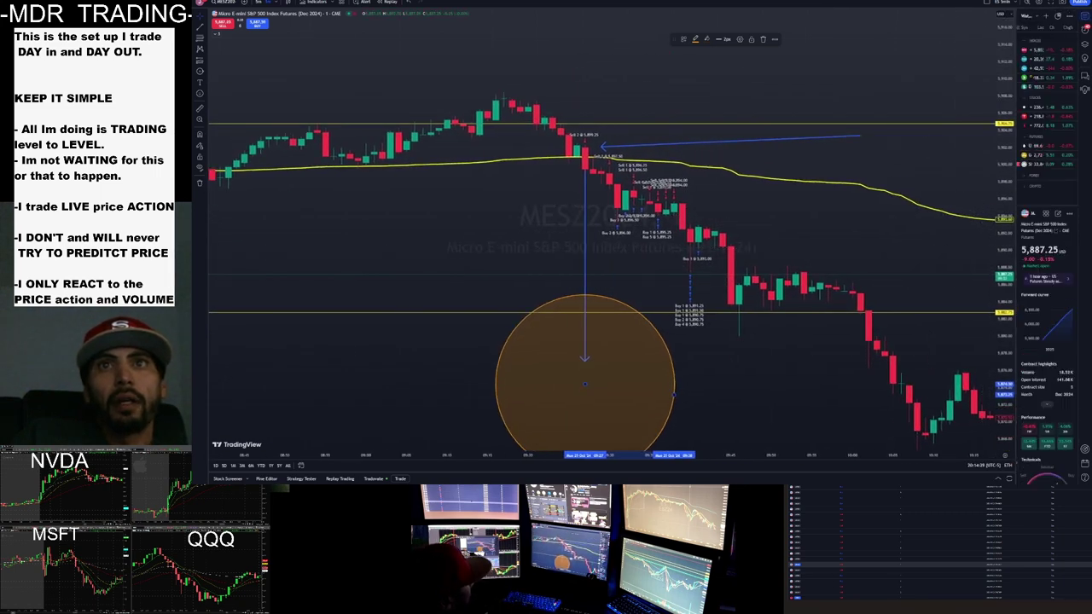
click(1083, 15)
drag(1059, 171, 1051, 5)
scroll(651, 206, up, 7)
drag(589, 176, 959, 168)
drag(1060, 86, 1060, 239)
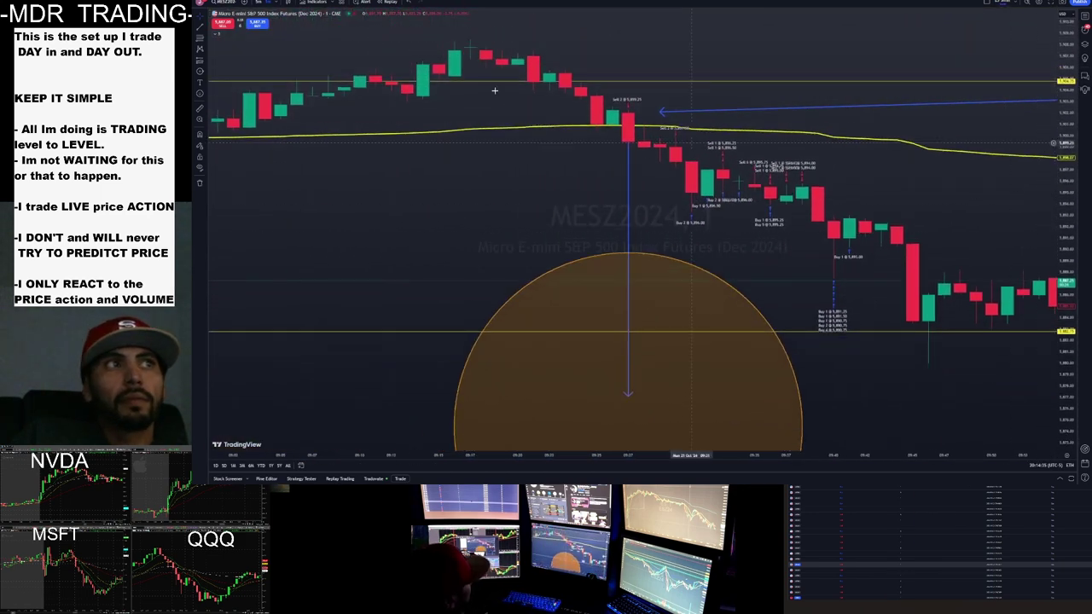
Step: Check MESZ2024 on the 5-minute timeframe, return to 1-minute and examine the October 21 executions around the VWAP break
click(259, 3)
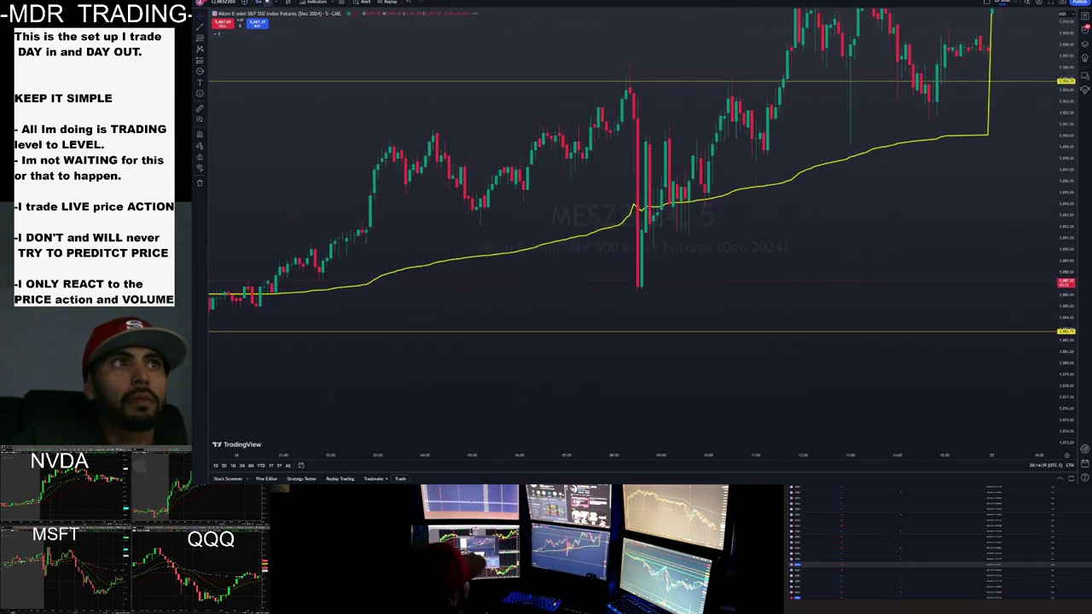
click(268, 3)
scroll(771, 205, up, 5)
scroll(789, 215, down, 10)
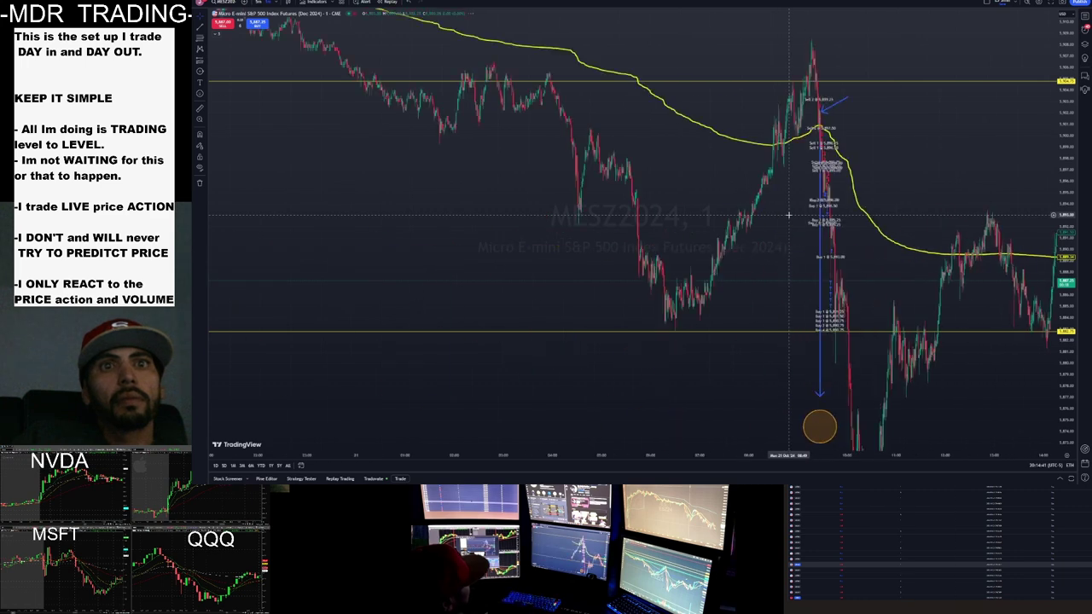
scroll(814, 203, up, 10)
drag(281, 150, 924, 181)
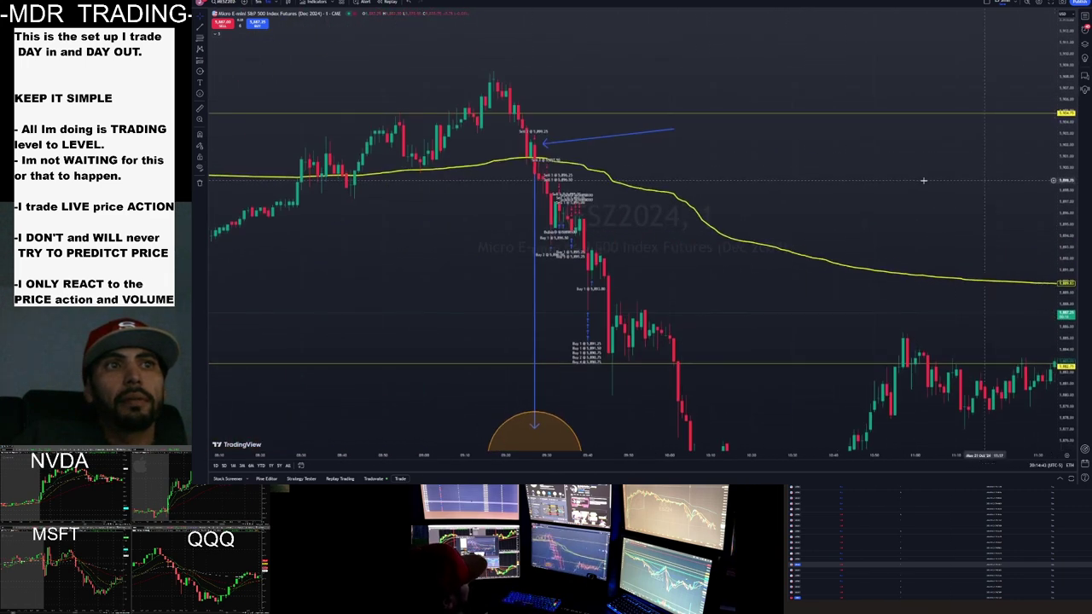
scroll(483, 168, up, 4)
drag(483, 168, 947, 160)
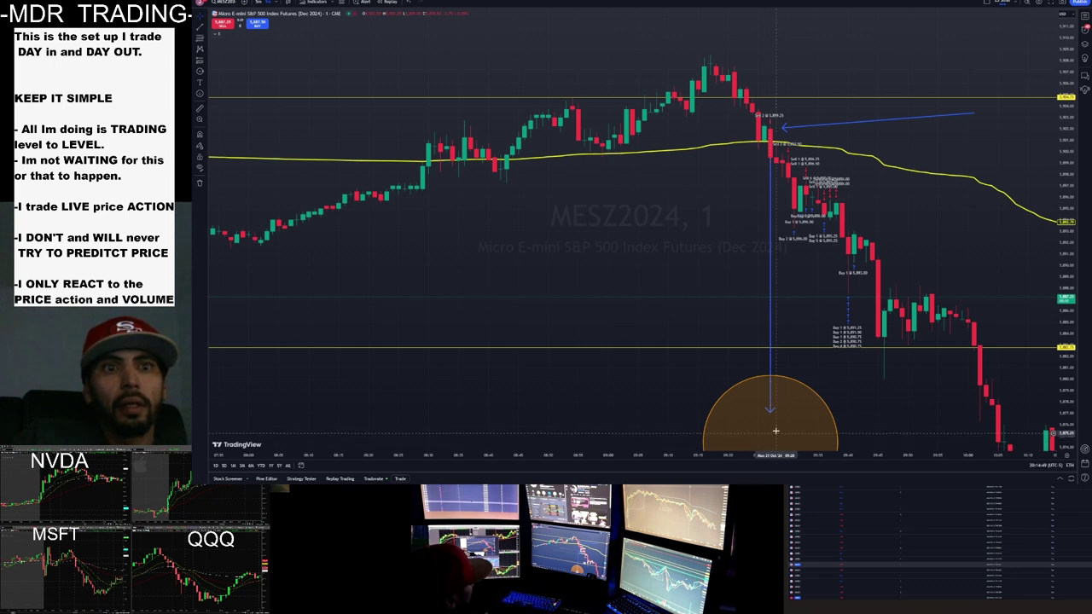
Step: Place a Short Position on MESZ2024 with its entry near VWAP after the first sell and its stop at the upper yellow level
drag(756, 250, 455, 134)
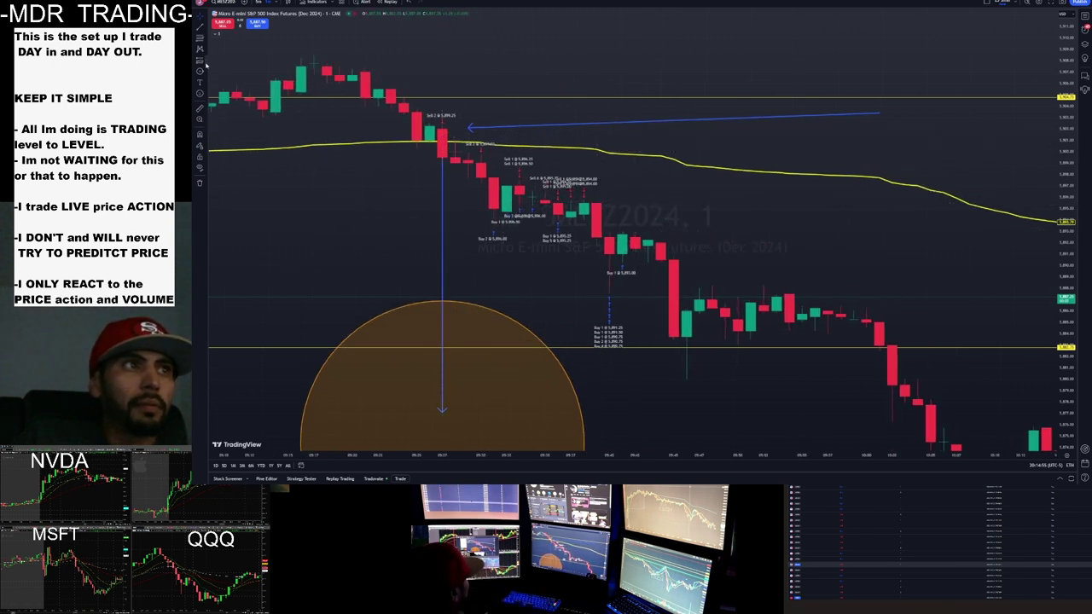
click(205, 65)
click(234, 81)
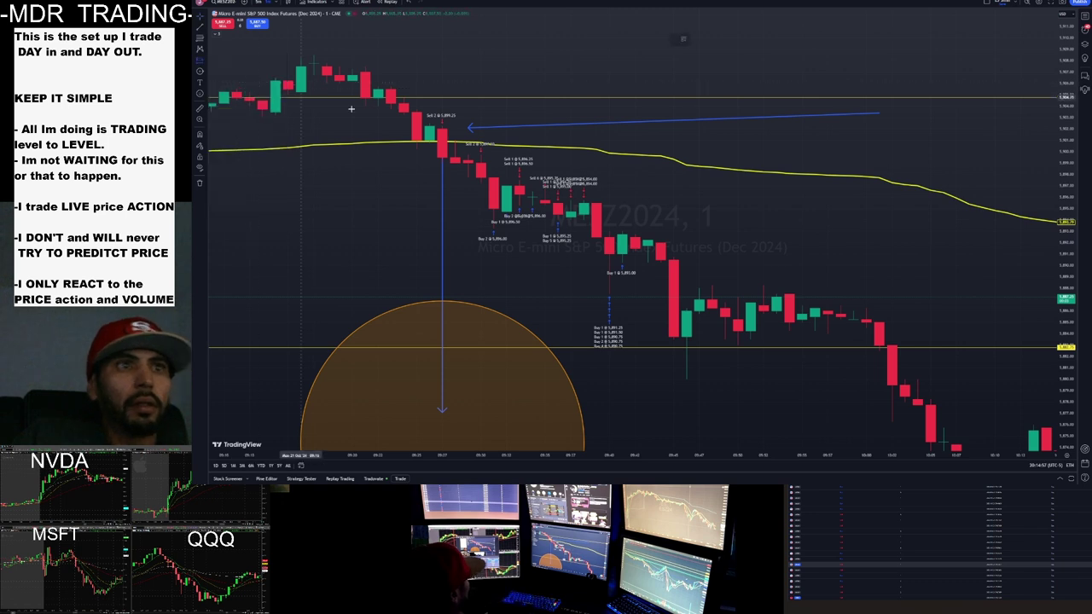
click(493, 136)
drag(494, 41, 468, 93)
drag(503, 162, 470, 151)
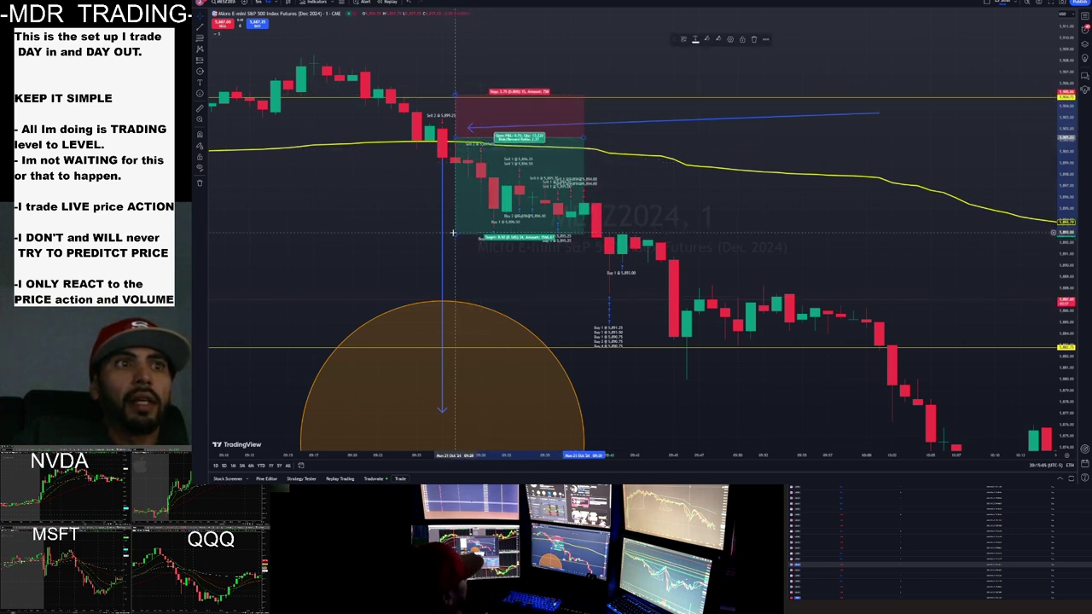
Step: Move the MESZ2024 short position so its entry sits on the upper yellow level and extend its target to the lower yellow level
drag(456, 236, 456, 355)
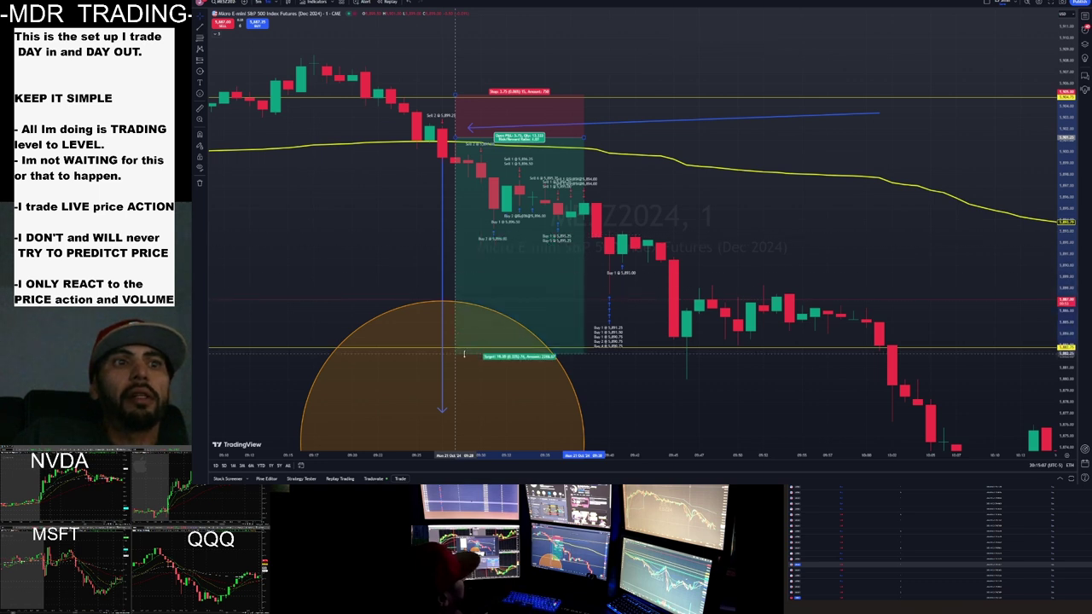
drag(543, 229, 495, 186)
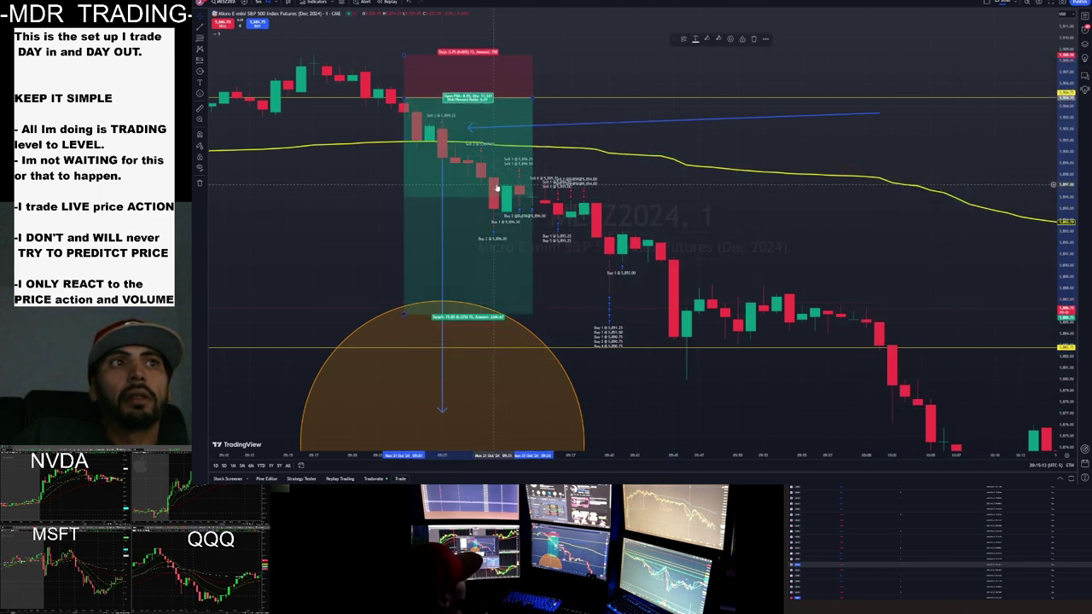
scroll(517, 210, down, 6)
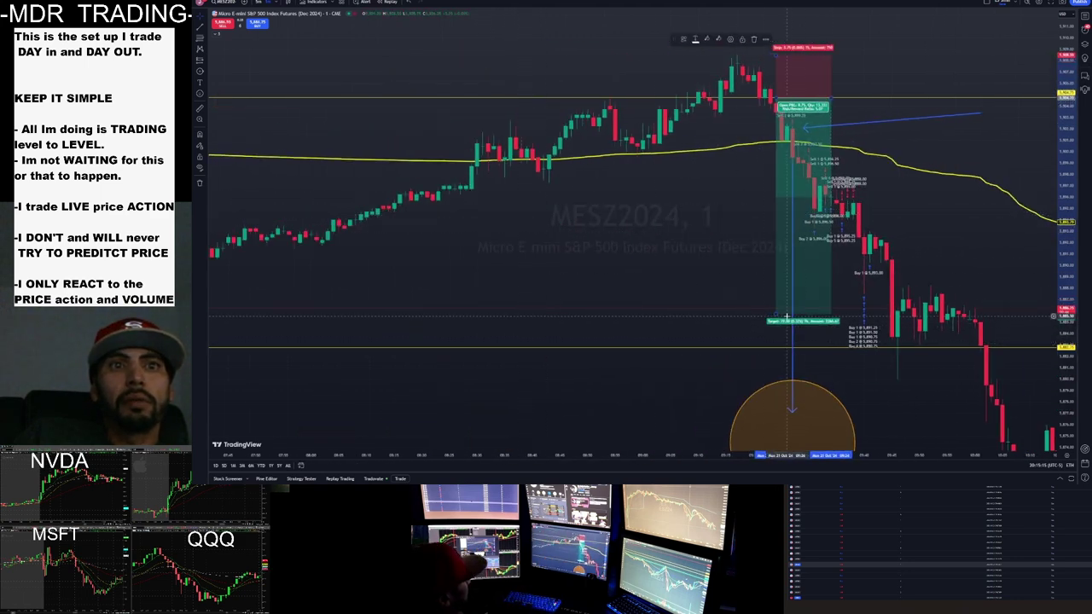
drag(776, 318, 776, 347)
scroll(776, 347, up, 4)
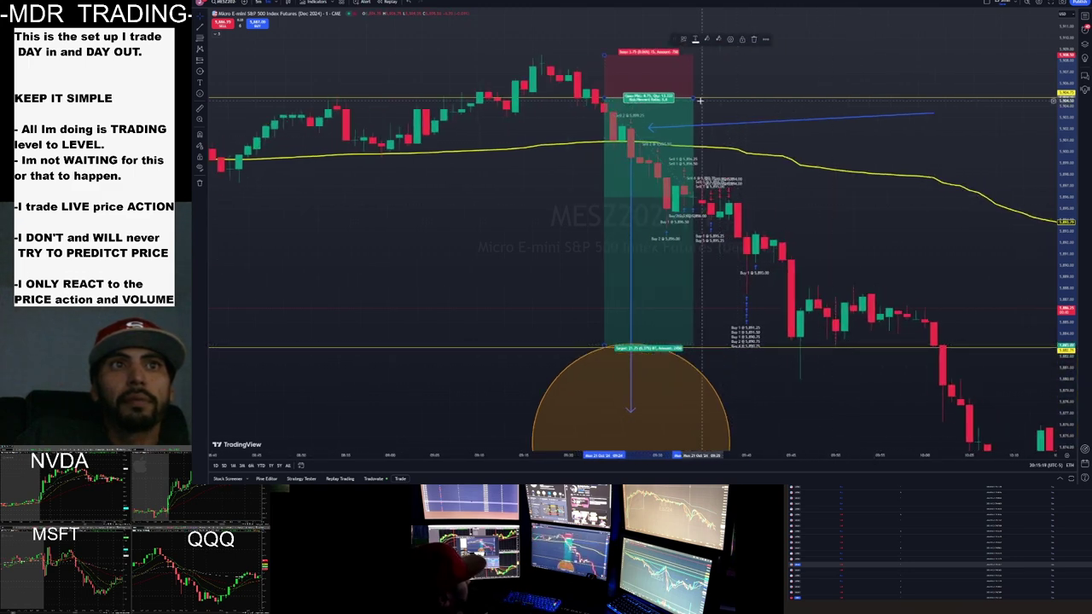
Step: Widen the MESZ2024 short position in time so it ends at the candle breaking the lower yellow level
drag(718, 101, 939, 147)
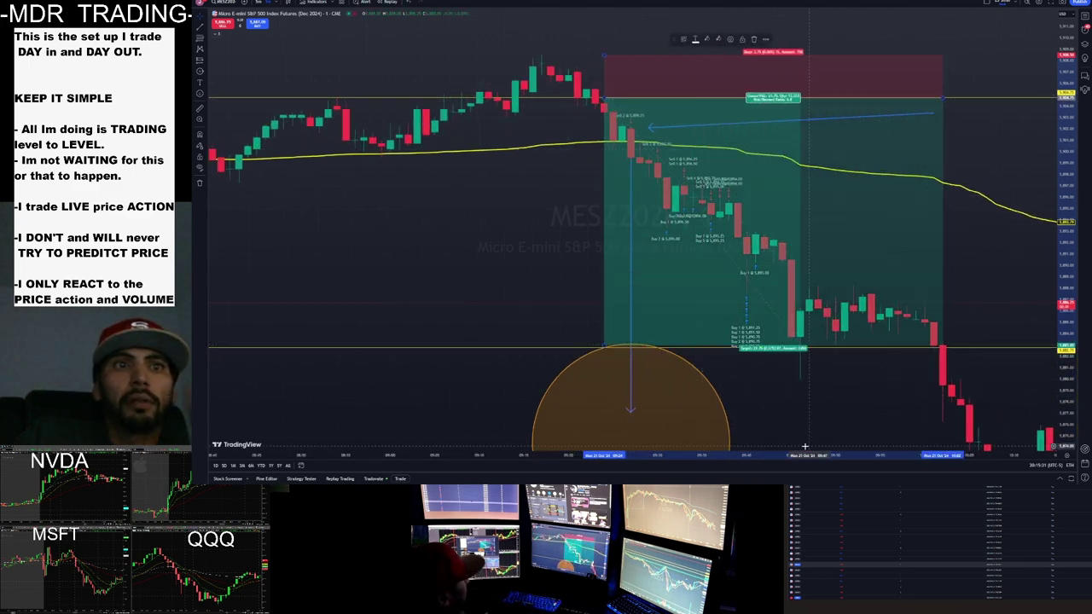
scroll(693, 335, down, 1)
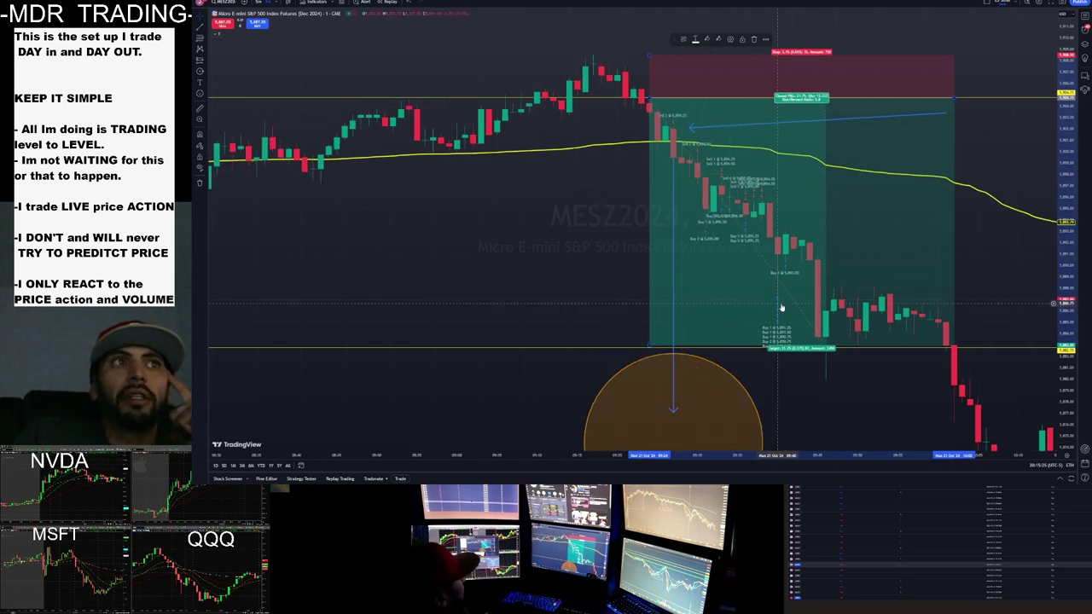
Step: Minimize the TradingView windows, switch to the thinkorswim SPY 5-minute chart and look over the October 21 open against its levels
key(super+Down)
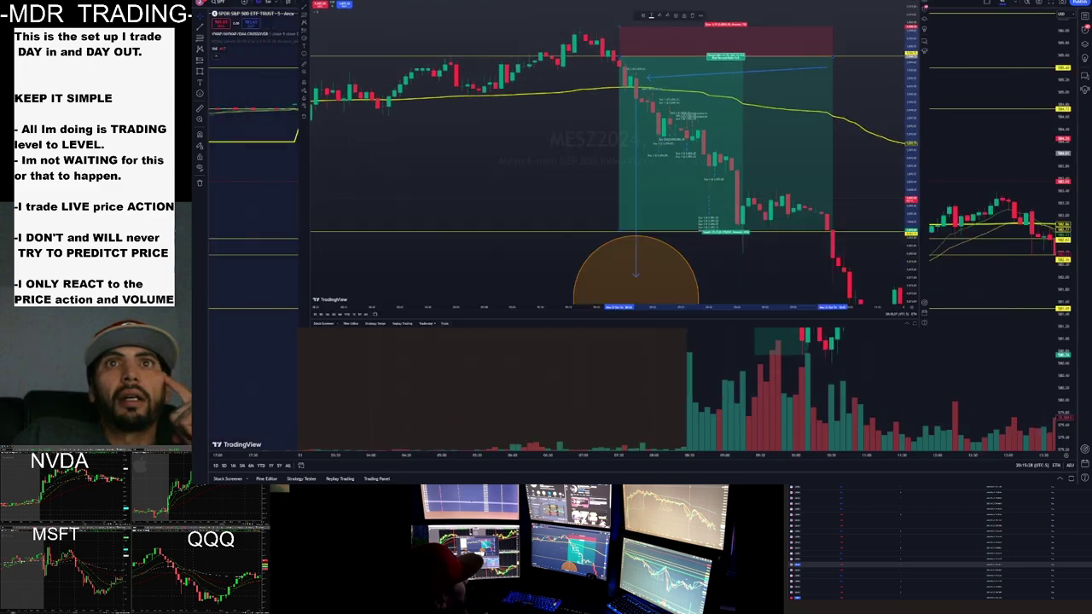
key(super+Down)
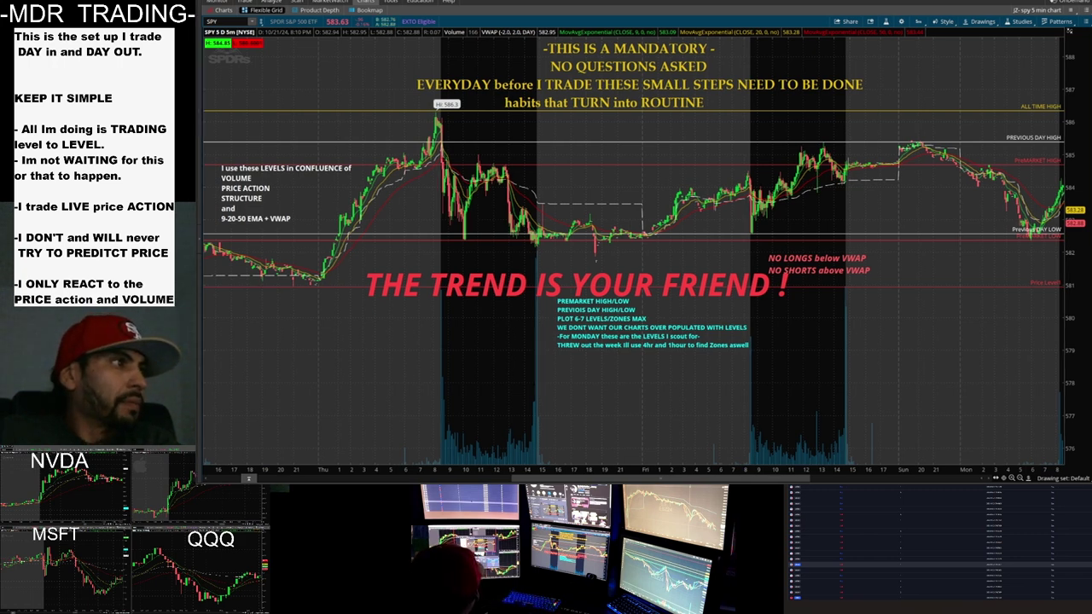
scroll(828, 316, right, 3)
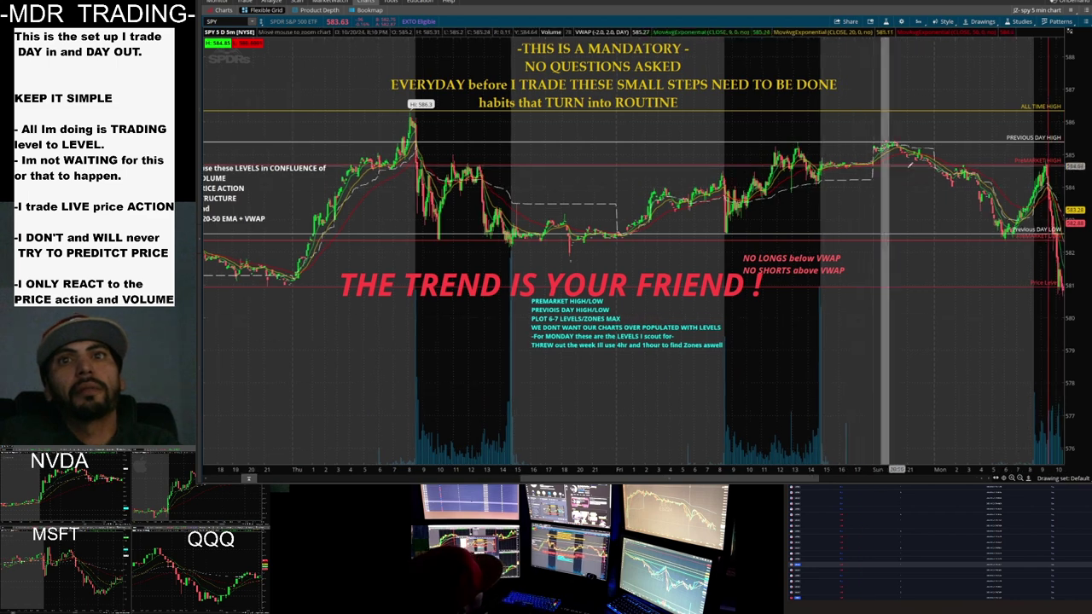
scroll(828, 316, up, 5)
scroll(1081, 114, up, 5)
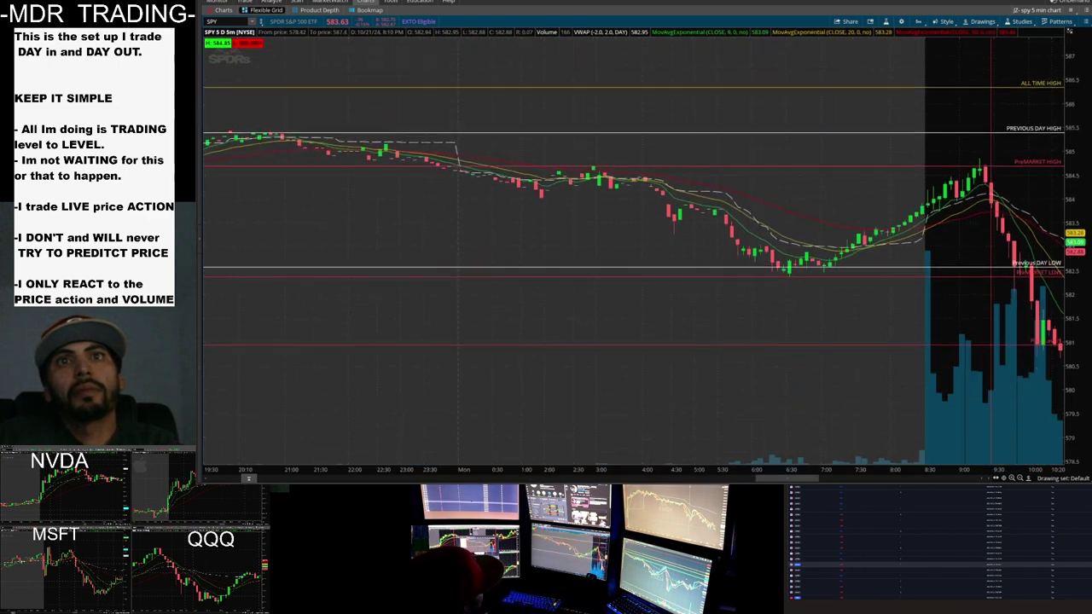
drag(1073, 189, 1073, 273)
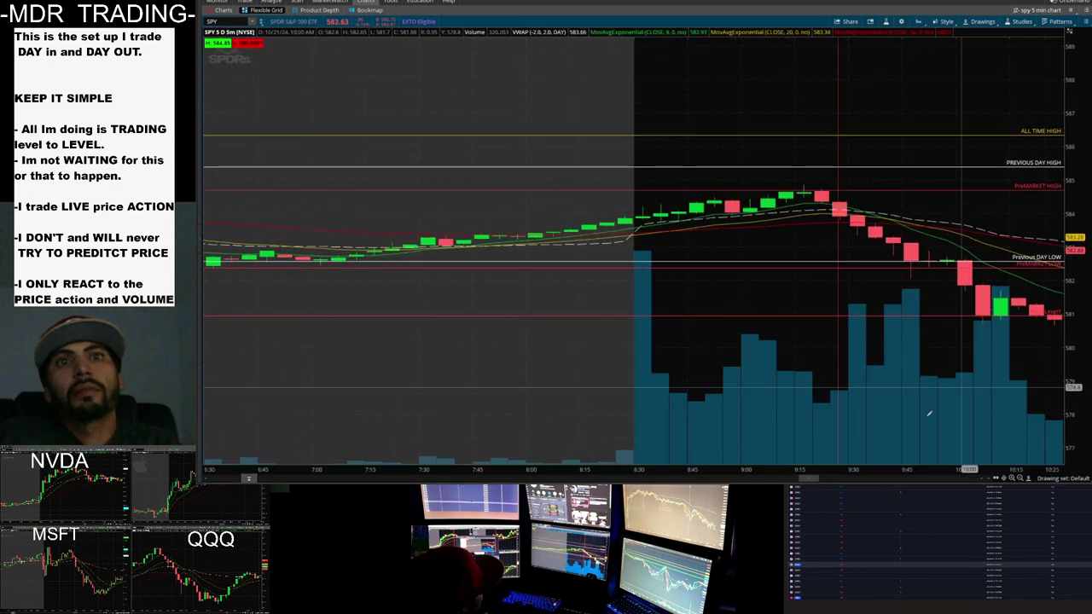
drag(801, 461, 801, 469)
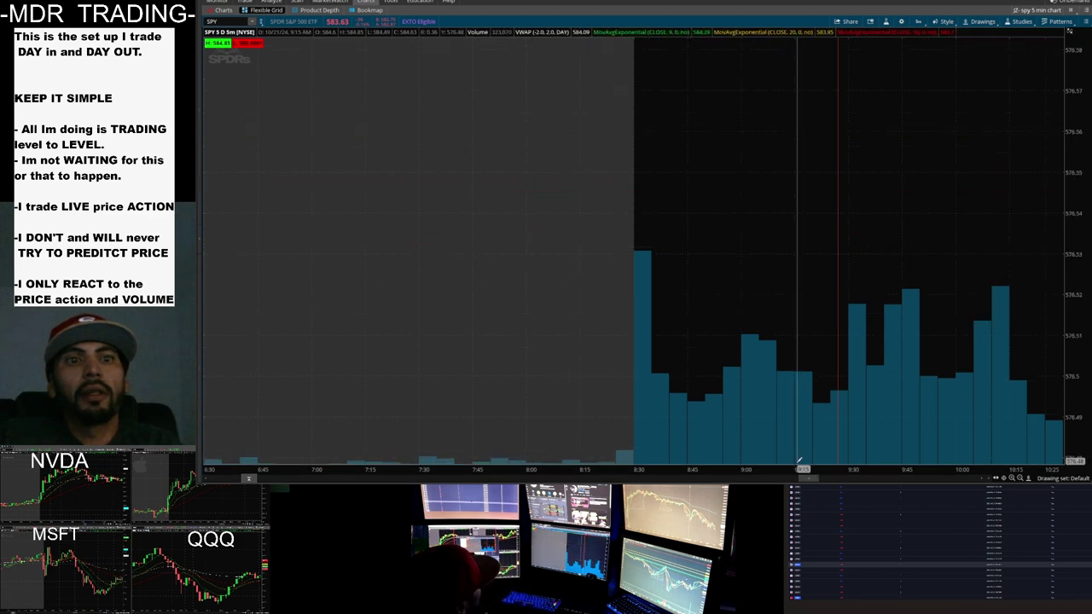
right_click(756, 245)
click(794, 250)
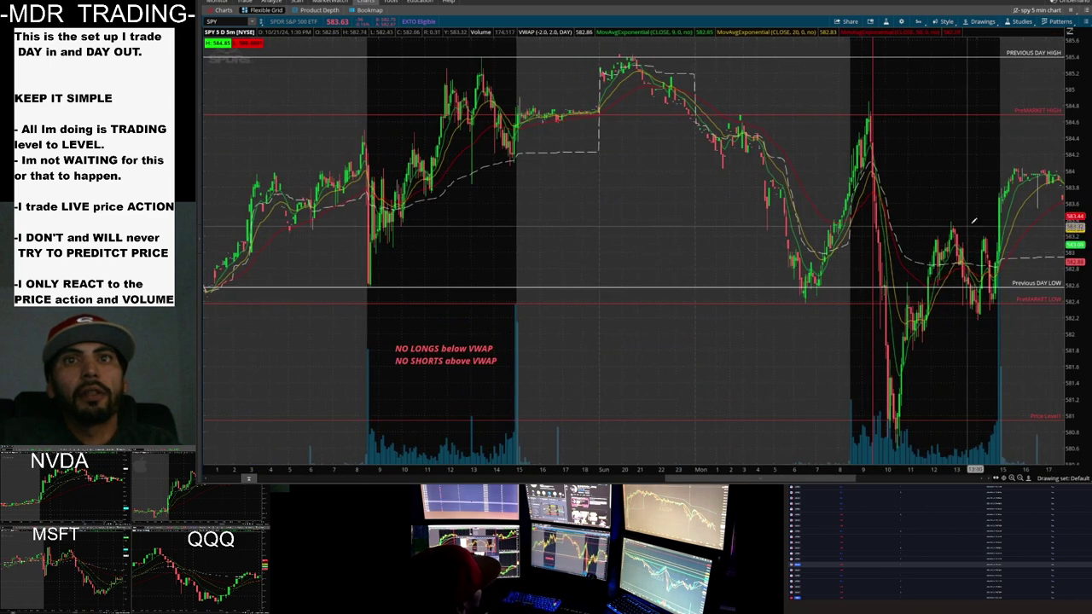
Step: Frame the full October 21 session on the SPY 5-minute chart and examine price against the premarket and previous-day levels
drag(1073, 139, 1073, 217)
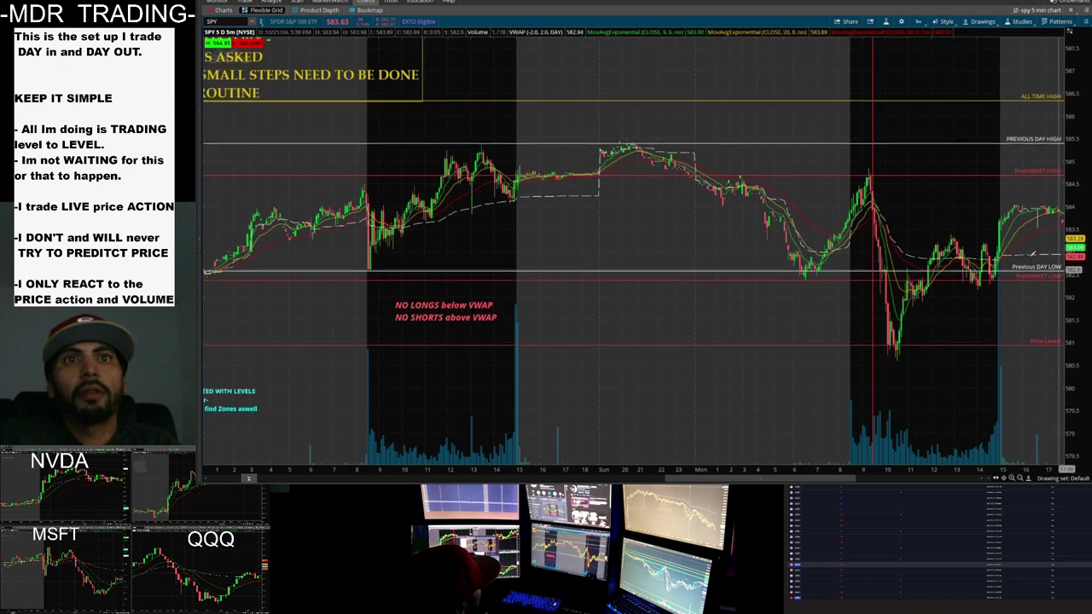
drag(785, 128, 1036, 440)
drag(1073, 177, 1073, 222)
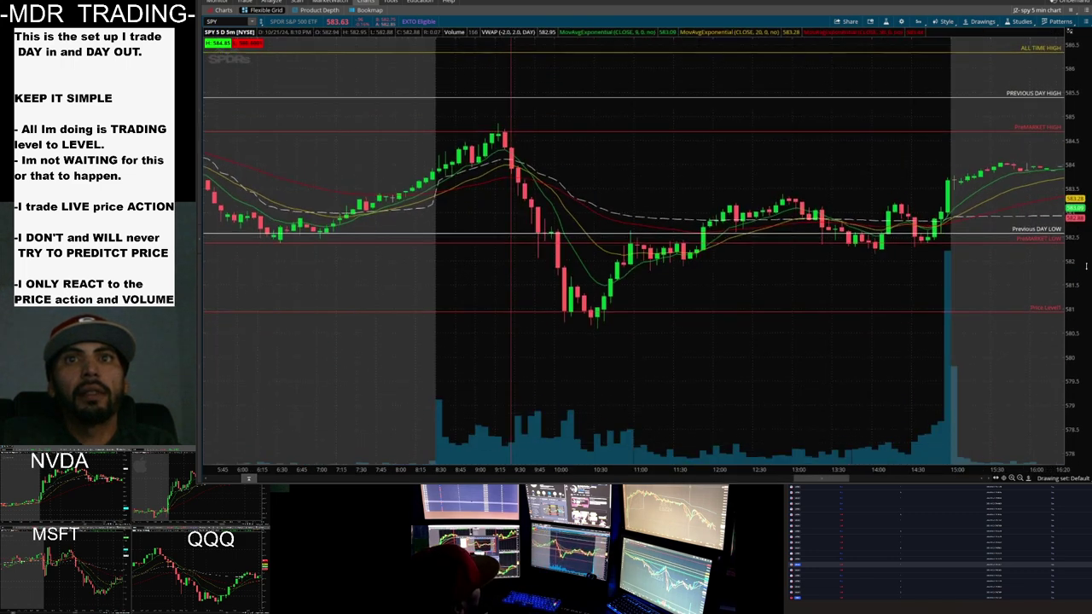
scroll(452, 188, up, 3)
scroll(453, 188, up, 1)
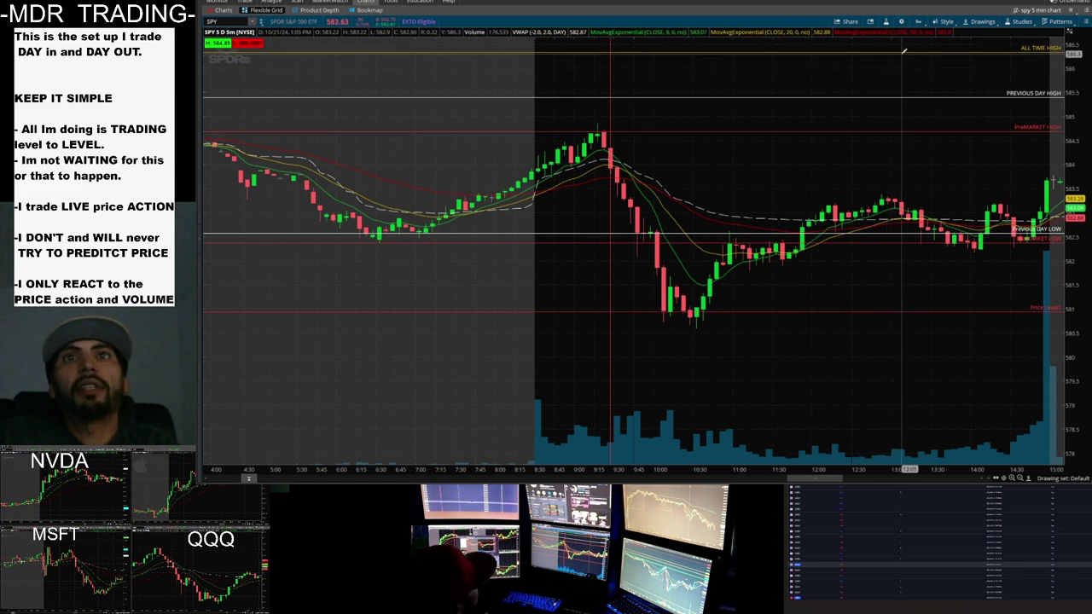
scroll(957, 224, down, 1)
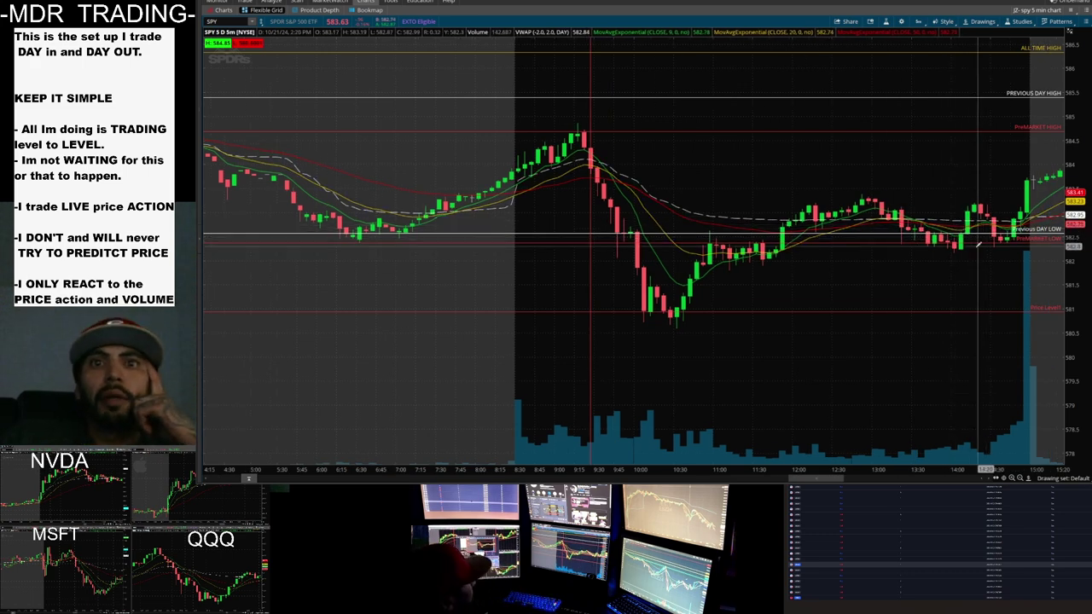
scroll(872, 270, up, 2)
scroll(814, 275, down, 2)
scroll(790, 276, up, 2)
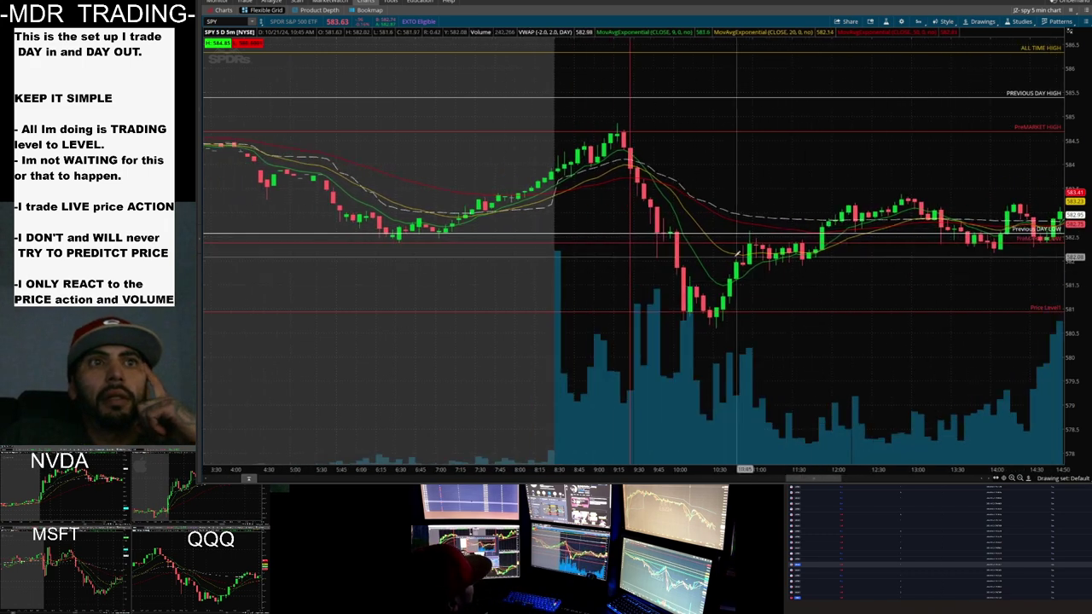
Step: Examine SPY's test of the premarket high and the break through VWAP around the 9:26 AM time level
drag(629, 470, 685, 469)
scroll(673, 199, up, 1)
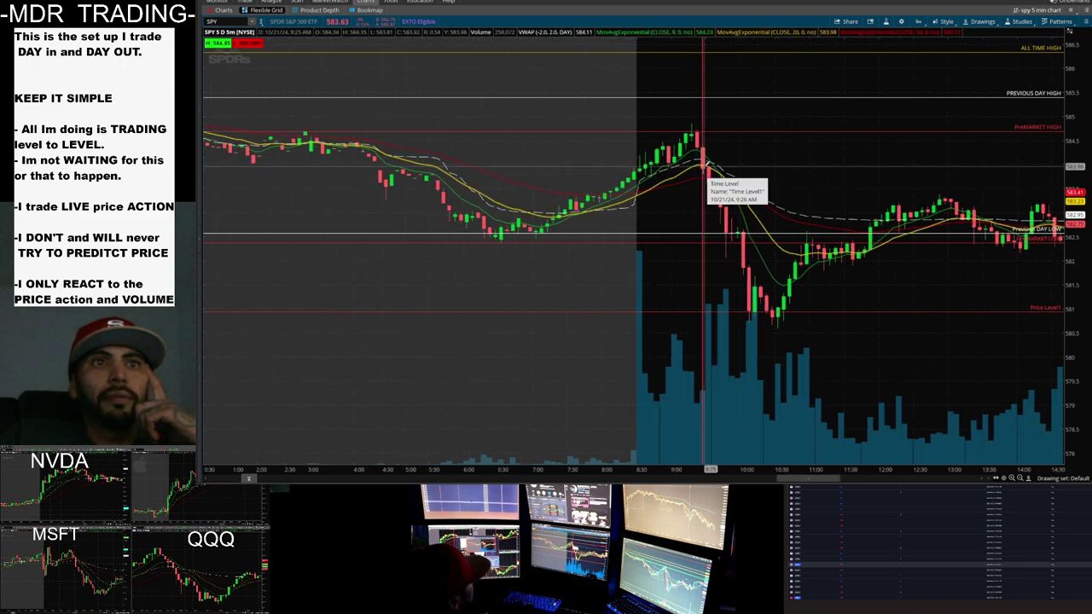
scroll(708, 168, down, 3)
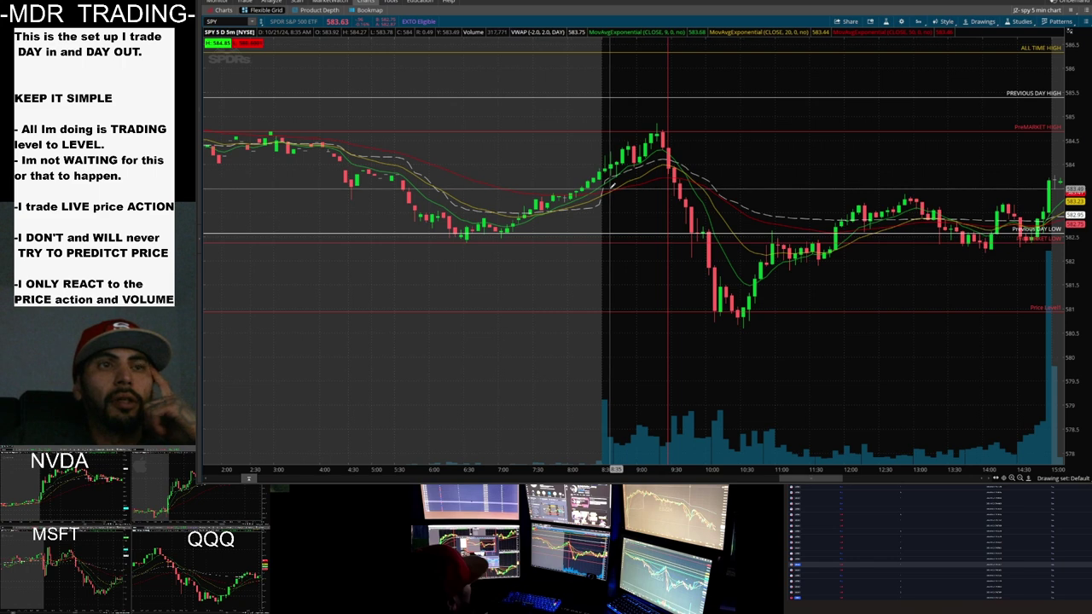
scroll(604, 180, down, 1)
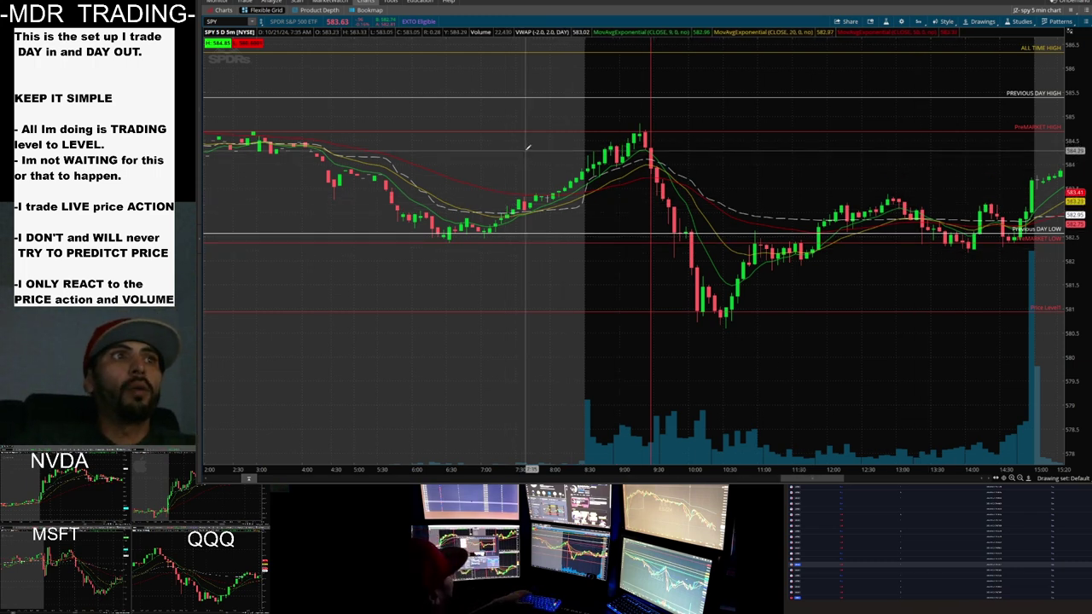
mouse_move(632, 128)
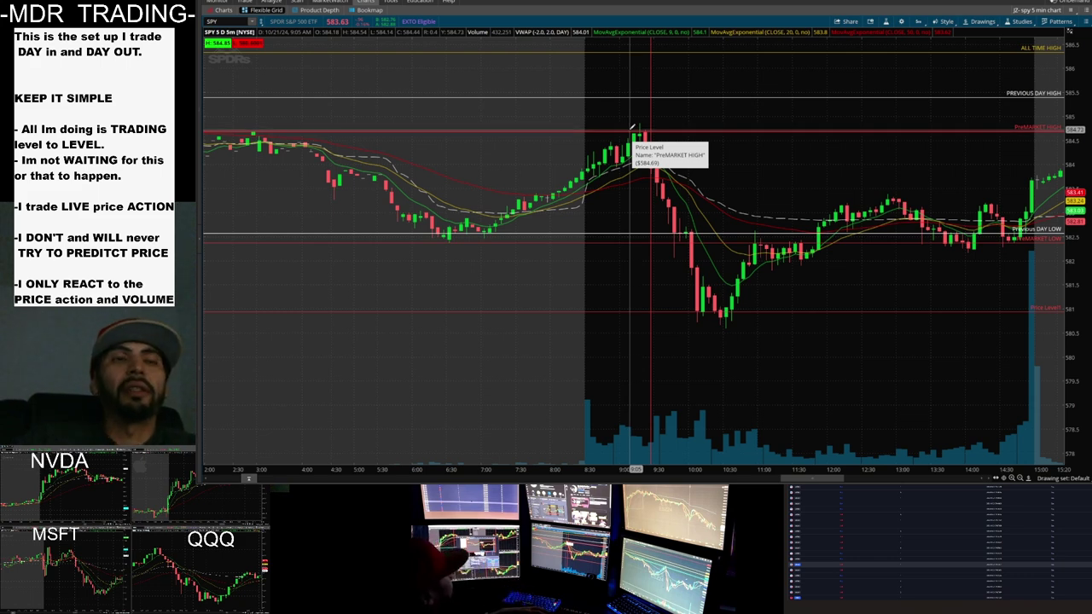
scroll(646, 167, up, 1)
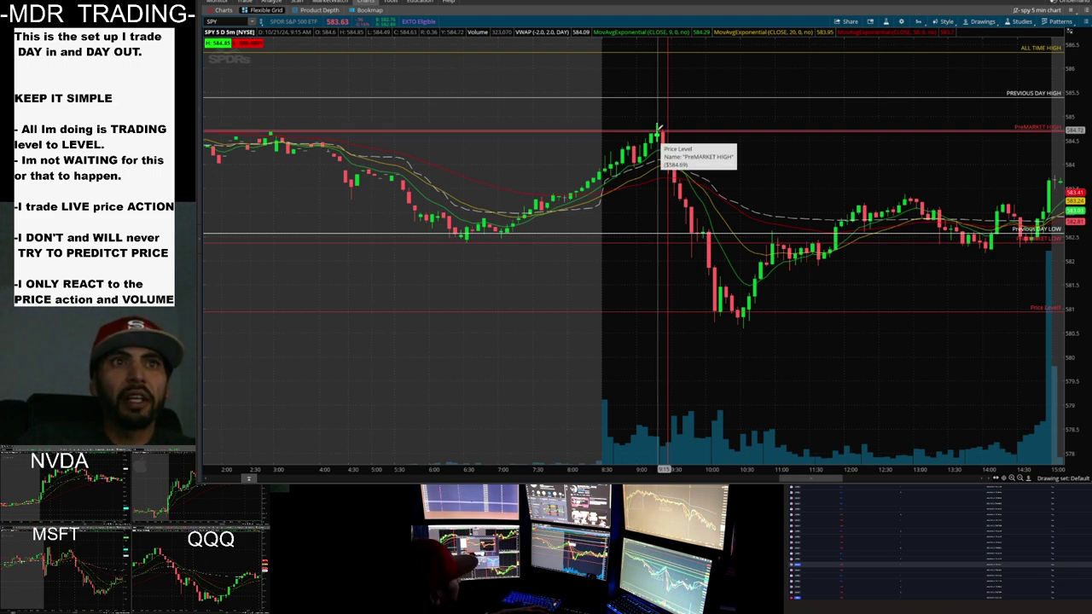
scroll(631, 128, down, 2)
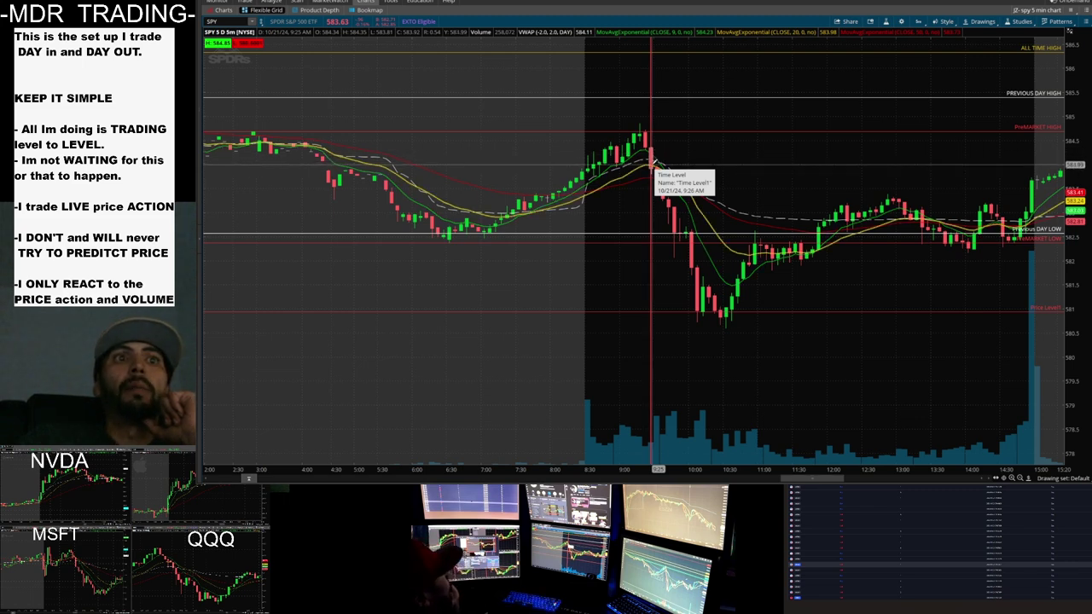
Step: Add a horizontal price level just below SPY's premarket high and move it above the all-time high
click(659, 147)
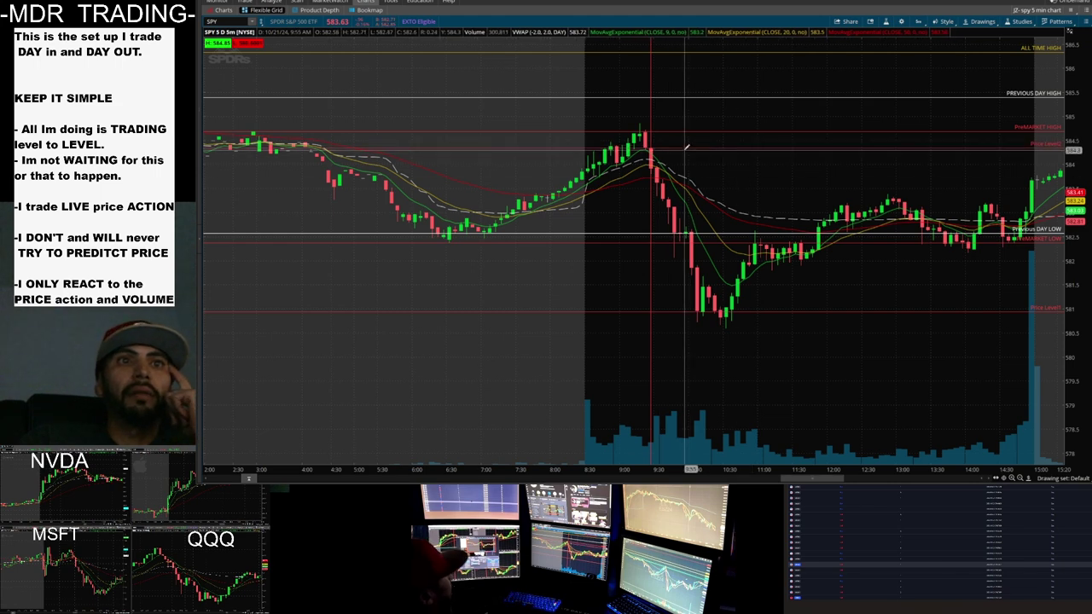
right_click(691, 147)
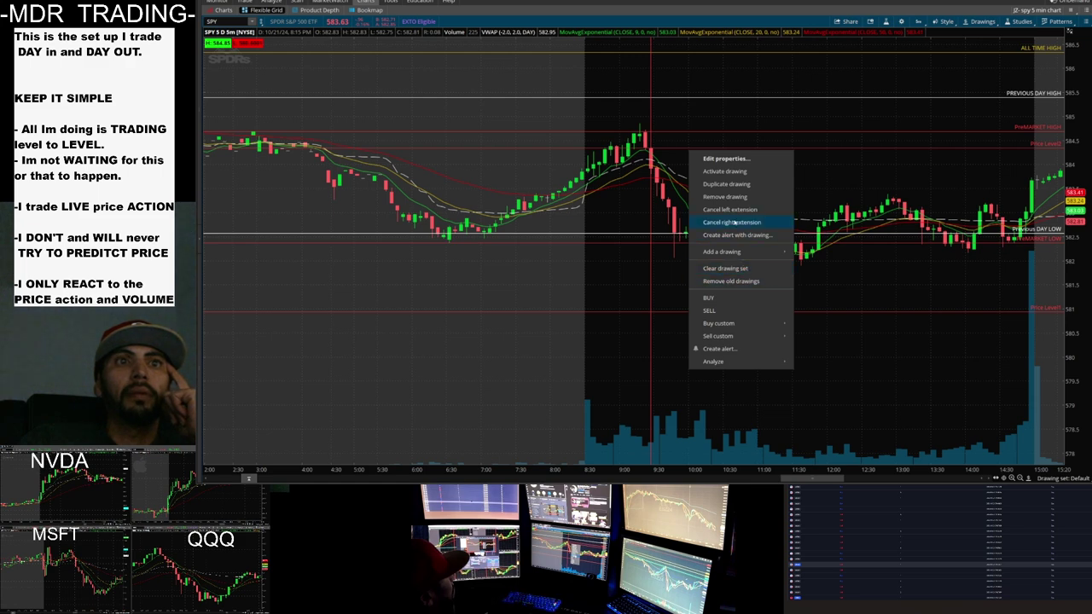
click(733, 173)
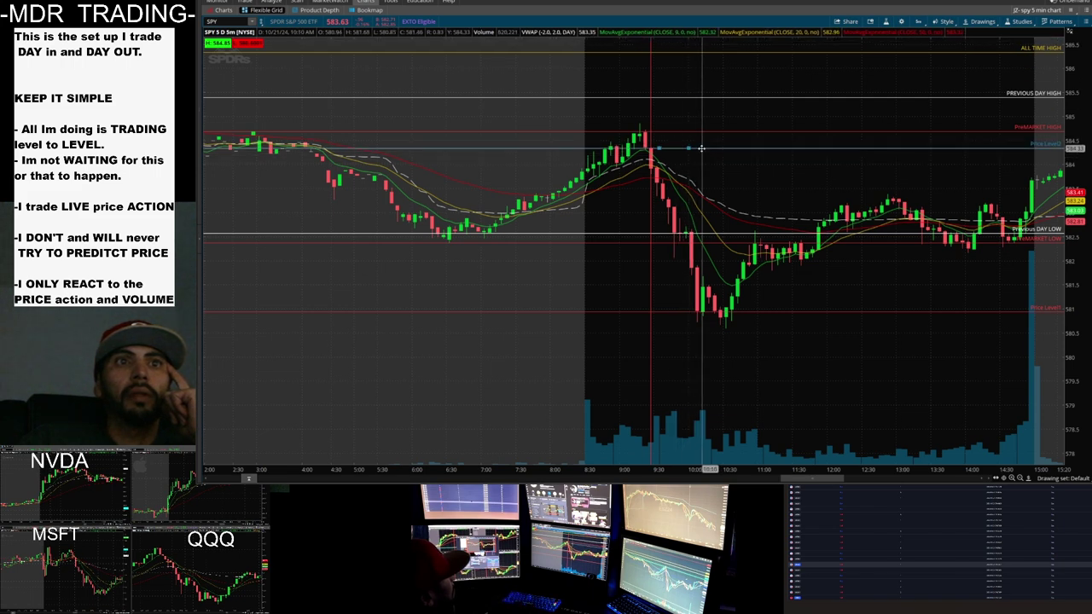
drag(702, 148, 715, 38)
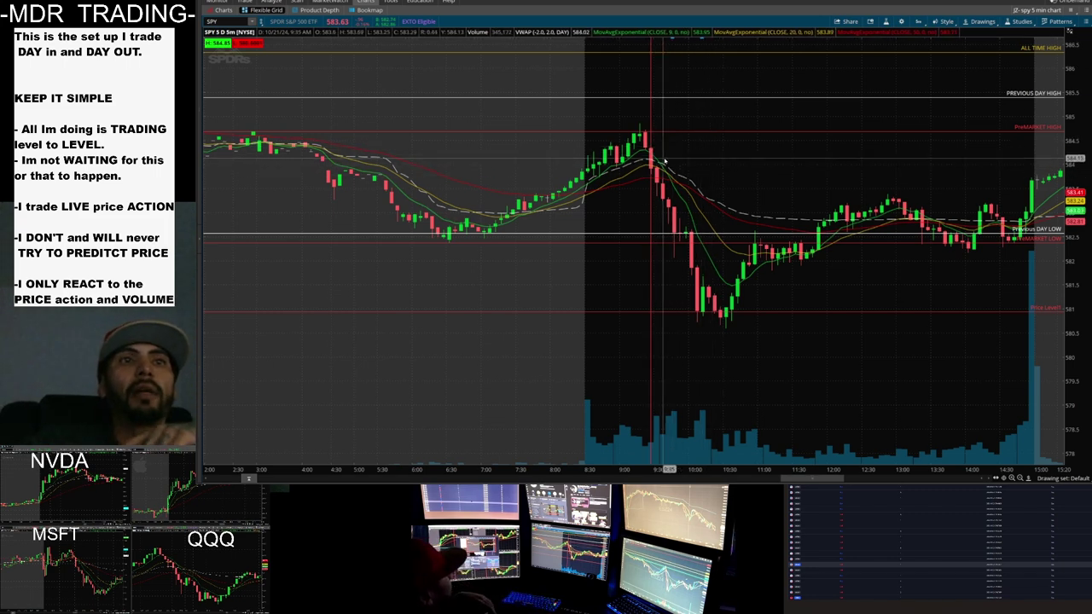
Step: Trace SPY's October 21 drop from the premarket high through VWAP to the lowest red price level, comparing the volume bars
mouse_move(664, 161)
mouse_down()
mouse_move(655, 174)
mouse_move(652, 152)
mouse_move(666, 173)
mouse_up()
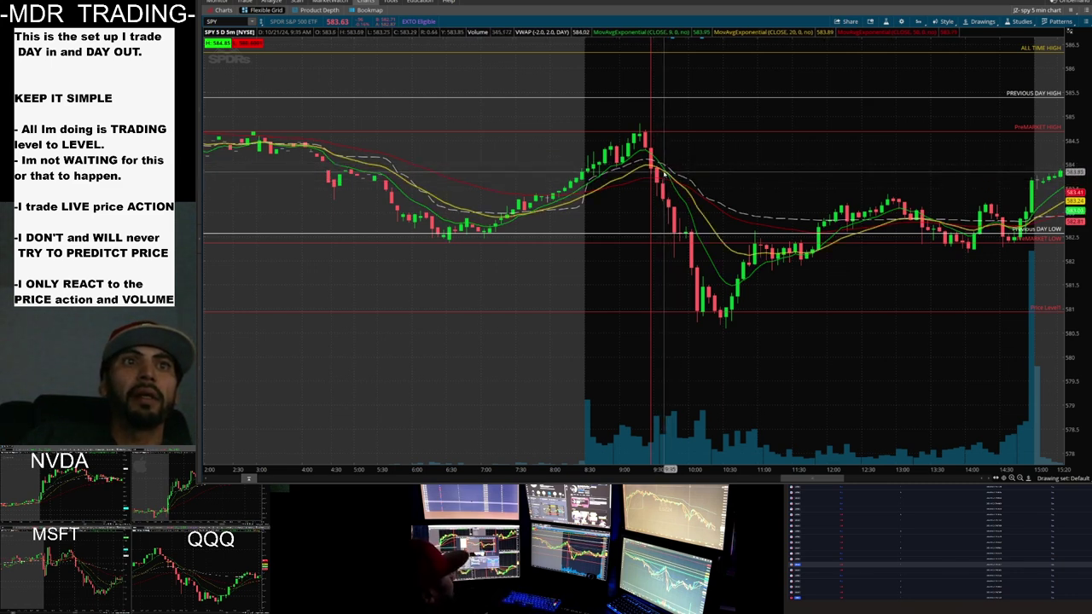
drag(667, 175, 662, 236)
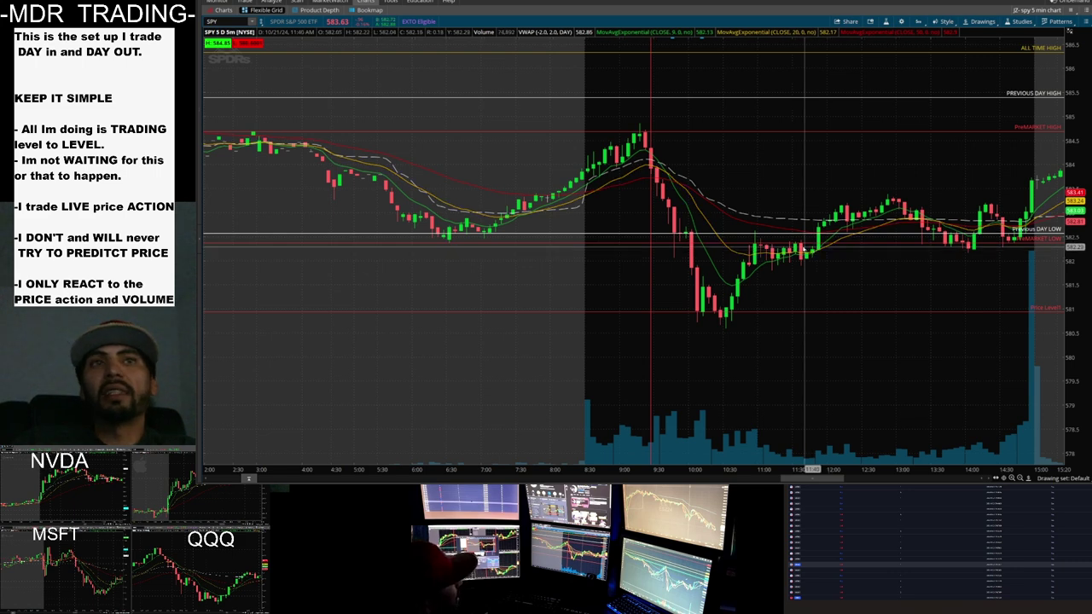
drag(1075, 117, 1075, 139)
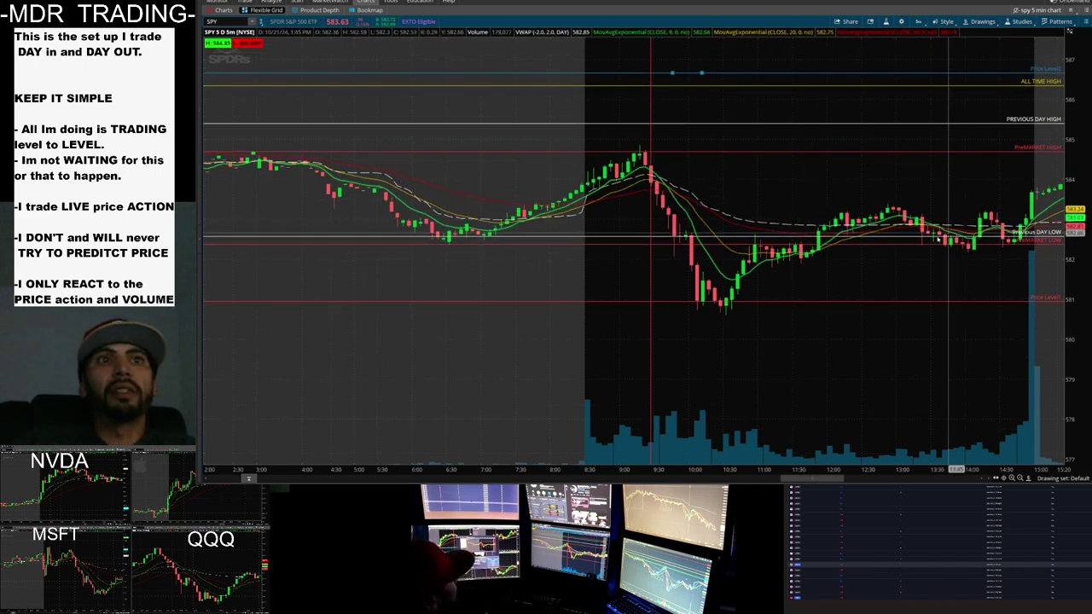
drag(868, 284, 886, 286)
scroll(885, 286, up, 1)
scroll(968, 290, down, 4)
scroll(977, 290, up, 7)
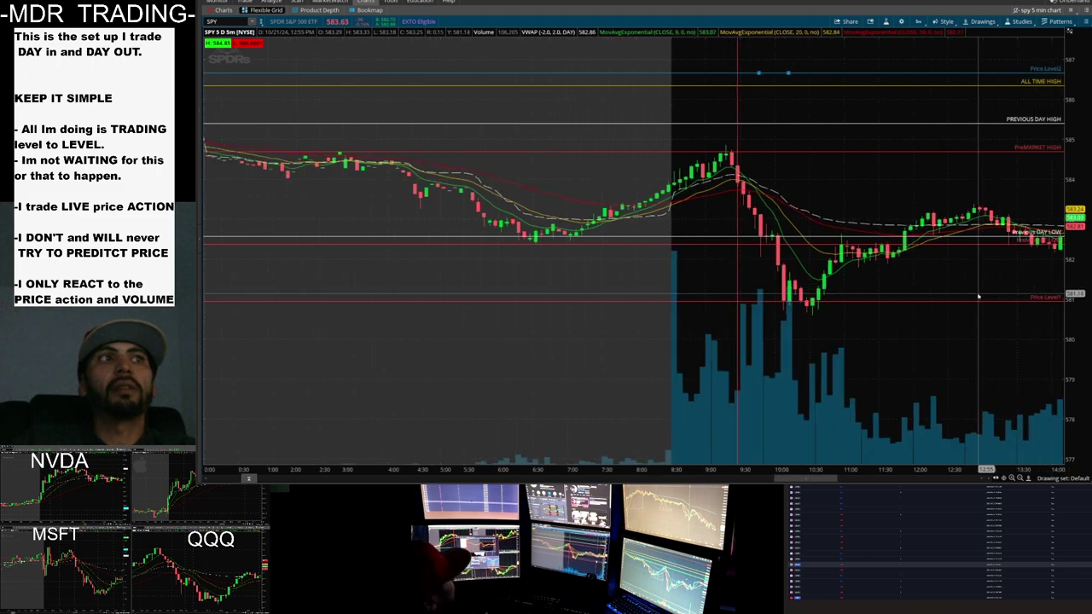
drag(1079, 113, 1078, 135)
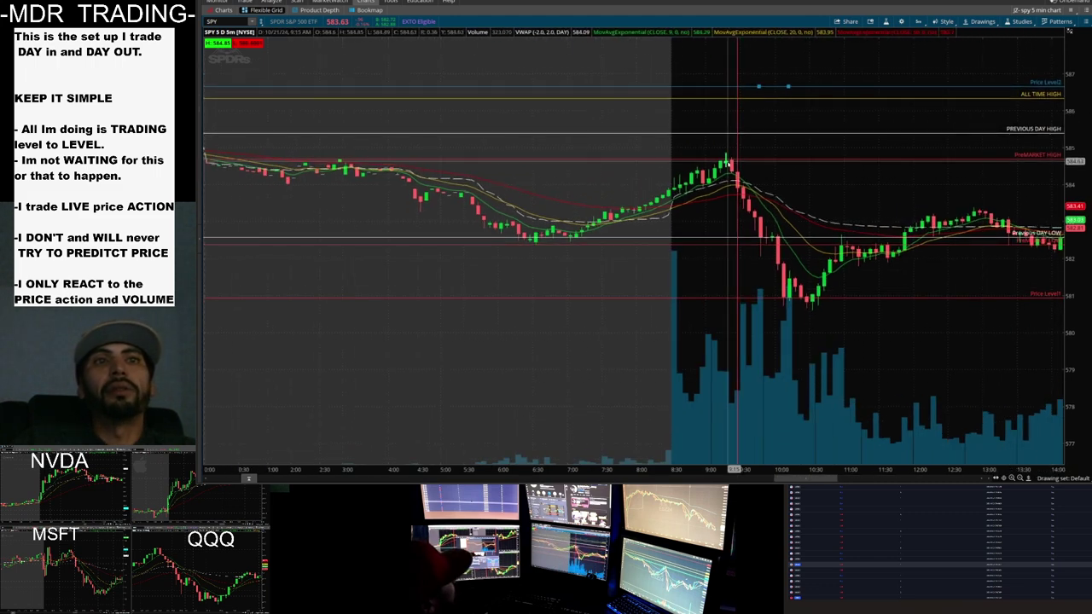
scroll(731, 168, down, 8)
drag(733, 172, 786, 195)
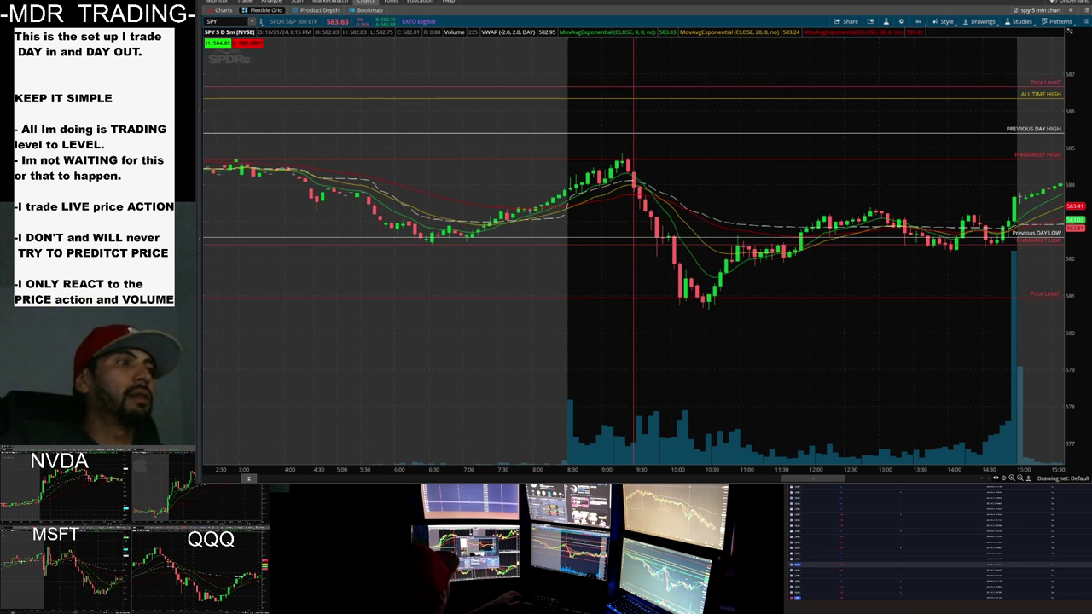
Step: Review SPY's October 21 close and after-hours candles in relation to VWAP and the plotted levels
drag(1058, 198, 903, 218)
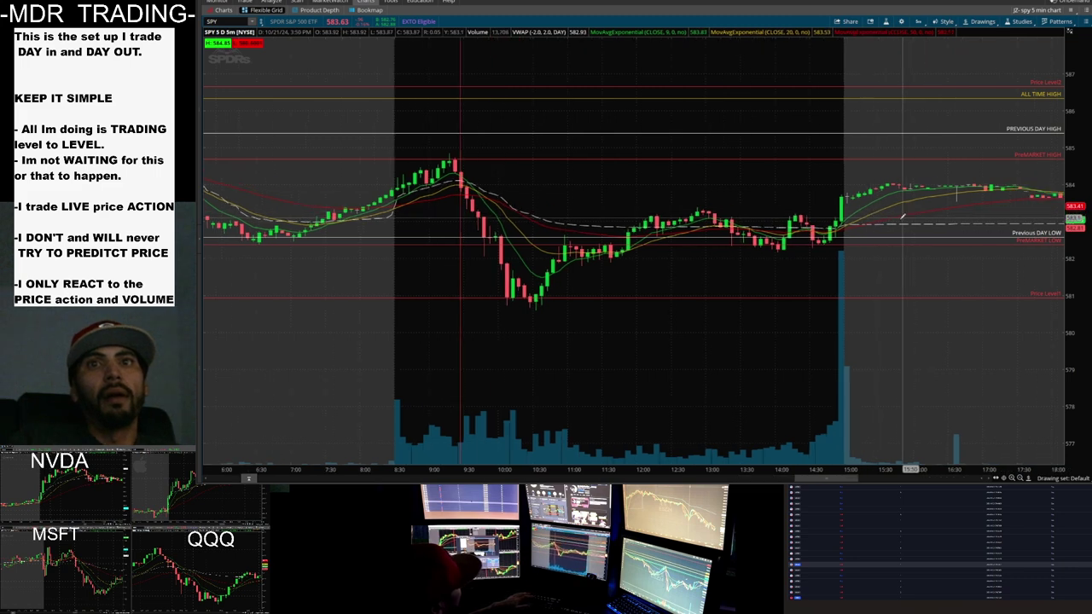
scroll(898, 225, down, 6)
scroll(896, 228, up, 4)
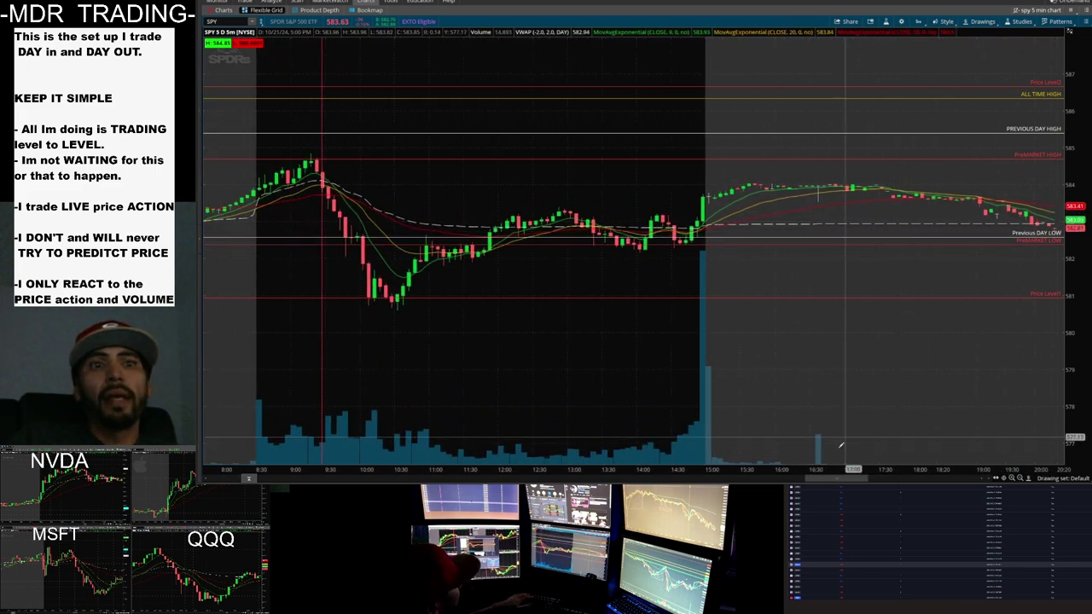
drag(750, 468, 811, 467)
scroll(802, 370, down, 5)
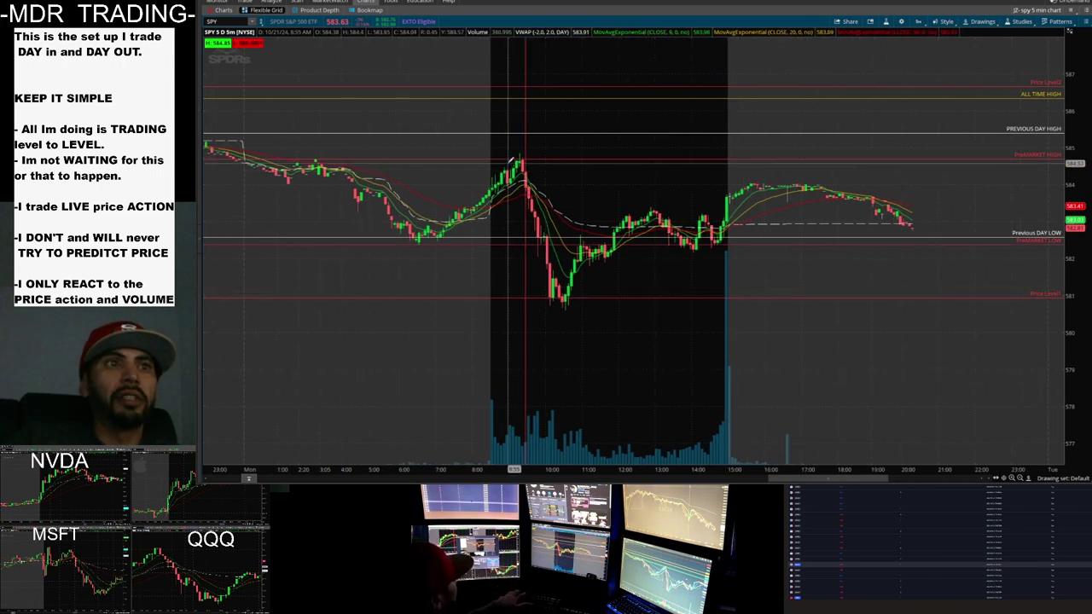
scroll(565, 227, down, 2)
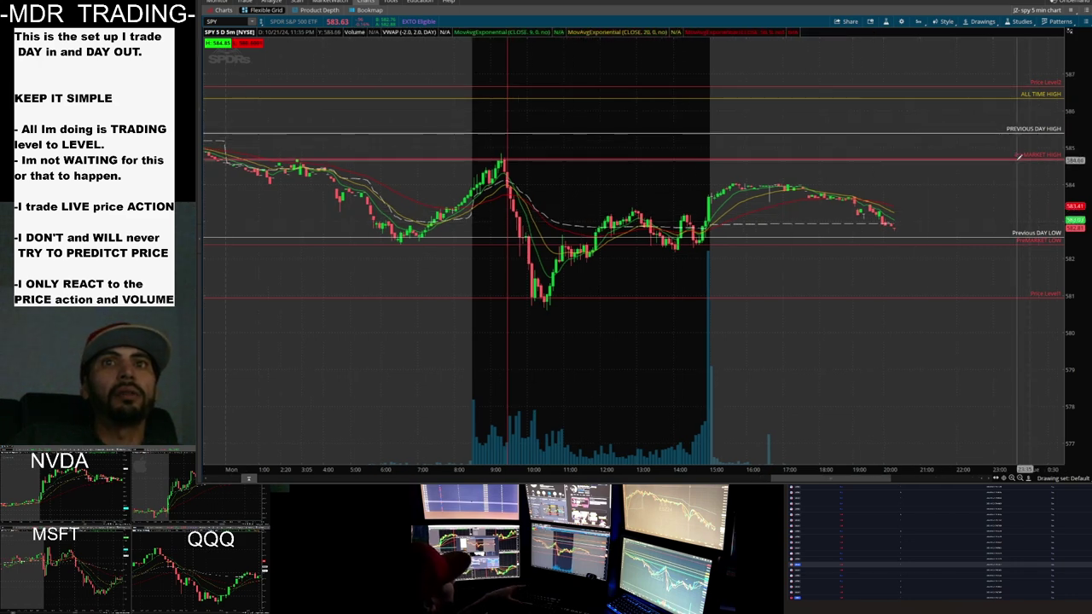
drag(1068, 74, 1068, 171)
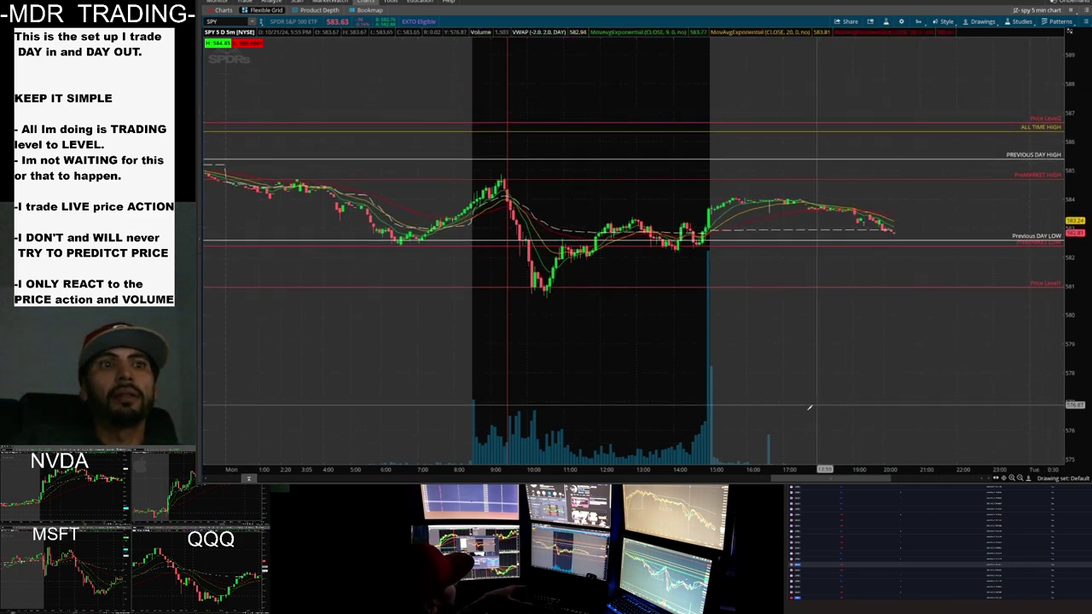
Step: Examine SPY's overnight and October 21 regular-session candles against VWAP, the moving averages and the plotted price levels
scroll(702, 469, up, 3)
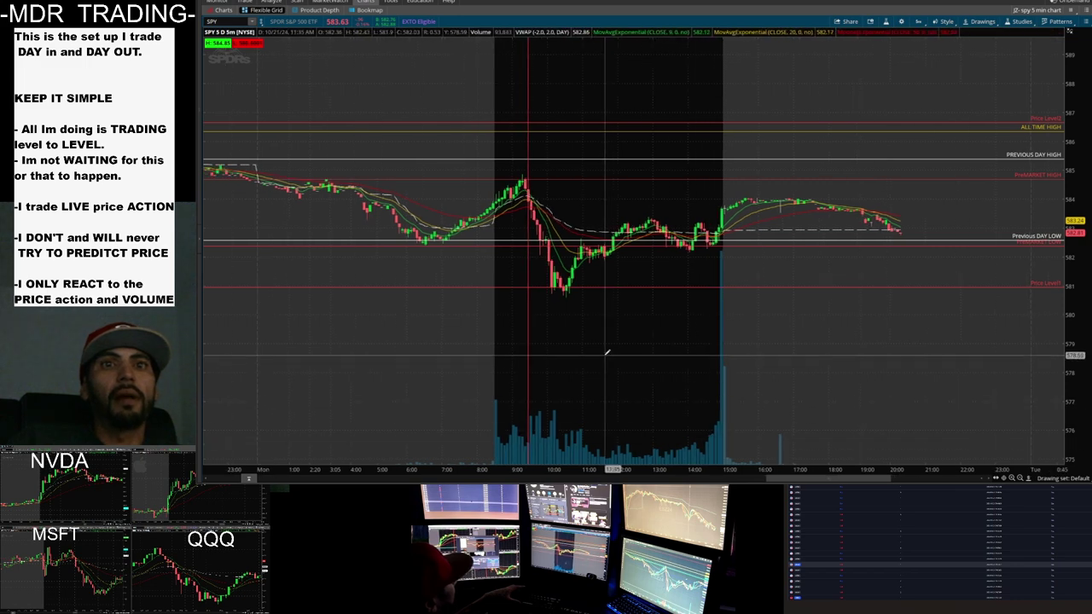
scroll(629, 361, up, 20)
scroll(630, 360, down, 15)
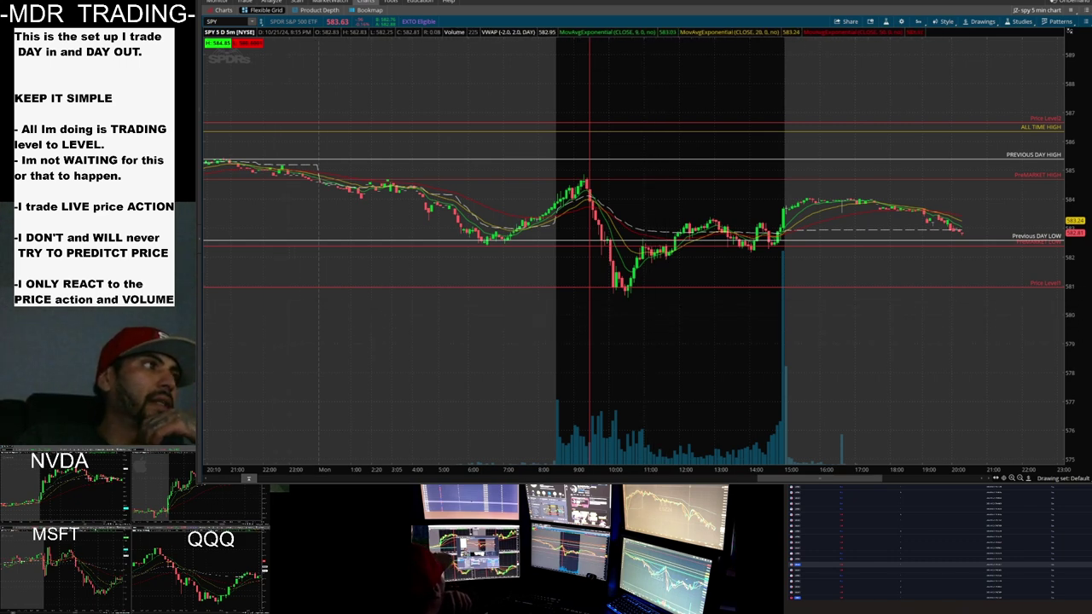
scroll(700, 145, up, 3)
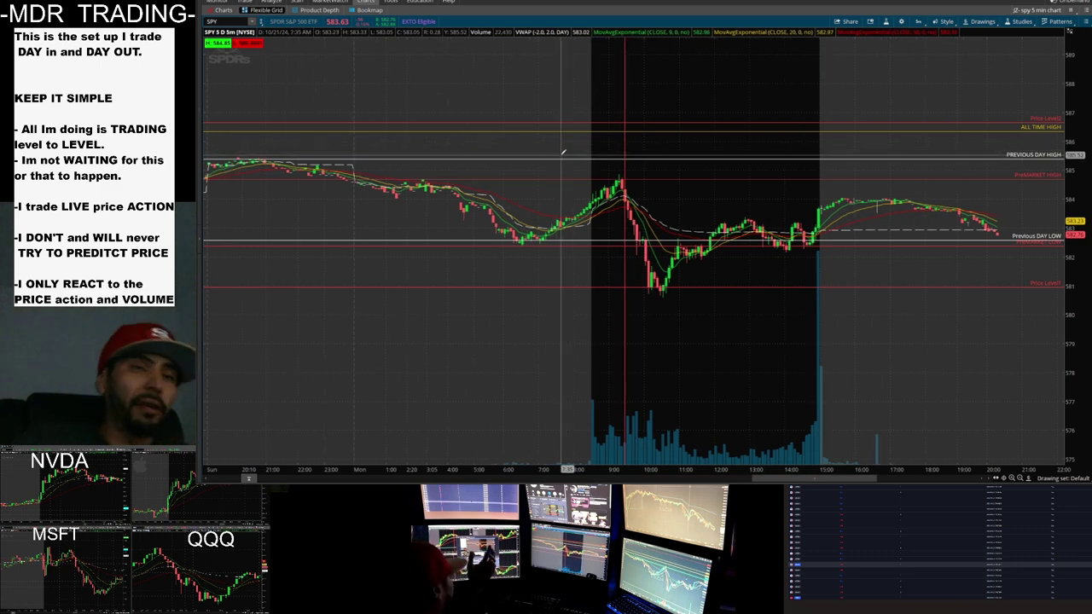
scroll(646, 224, up, 2)
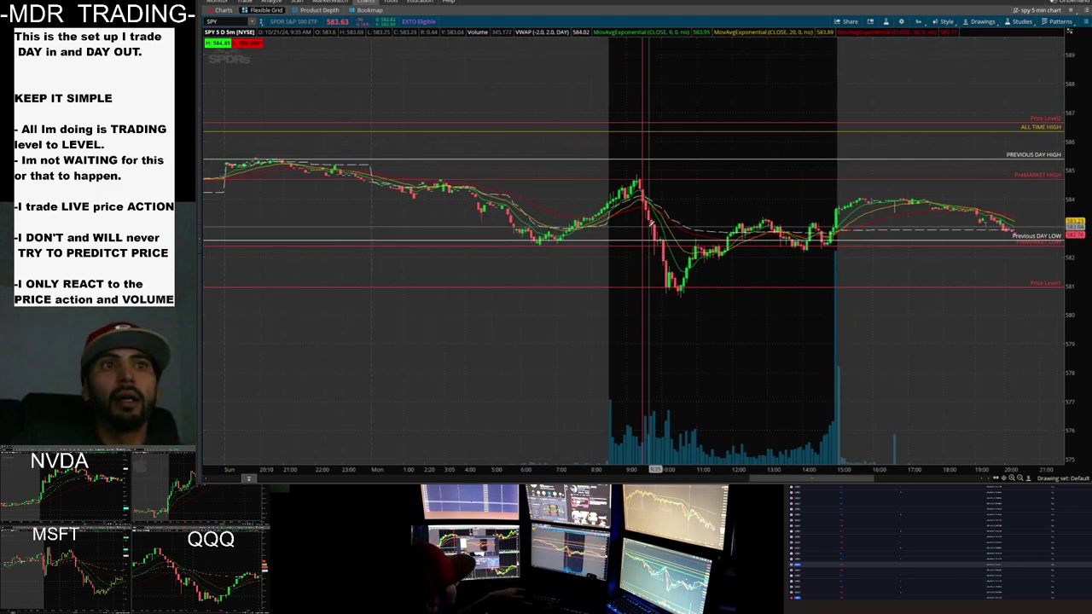
scroll(650, 223, up, 3)
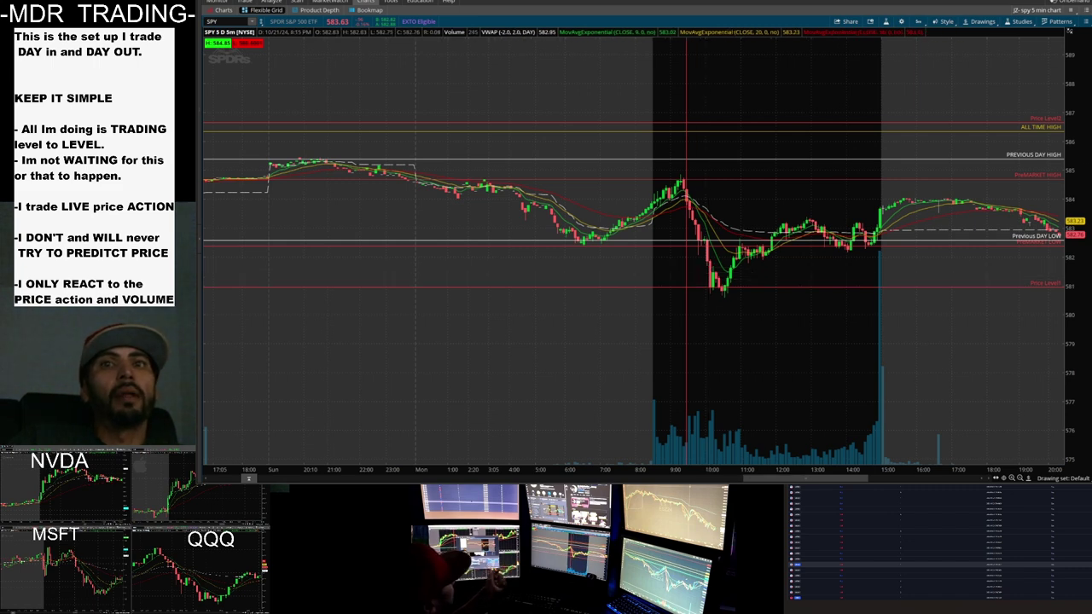
drag(1081, 172, 1080, 191)
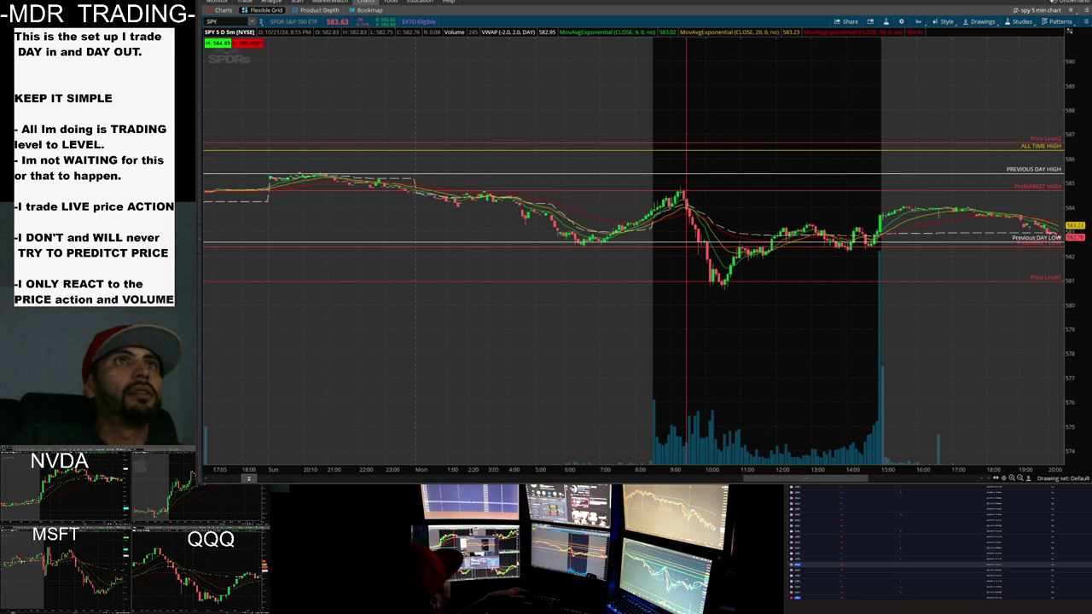
drag(721, 146, 729, 146)
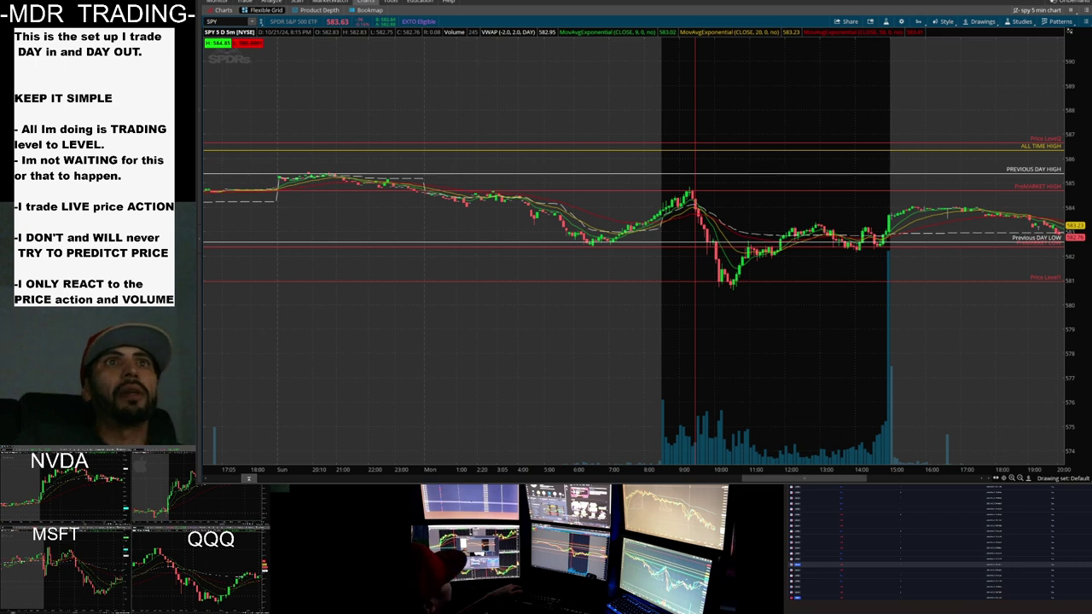
Step: Switch to TradingView and remove all drawings from the 1-minute MESZ2024 chart, leaving VWAP and the trade executions
key(alt+Tab)
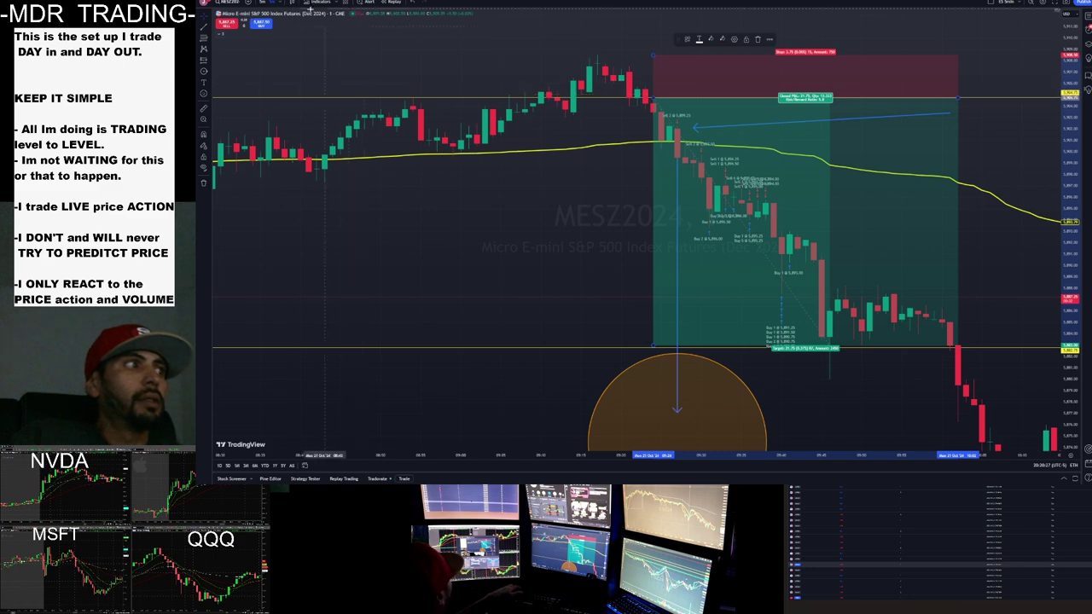
scroll(972, 221, down, 2)
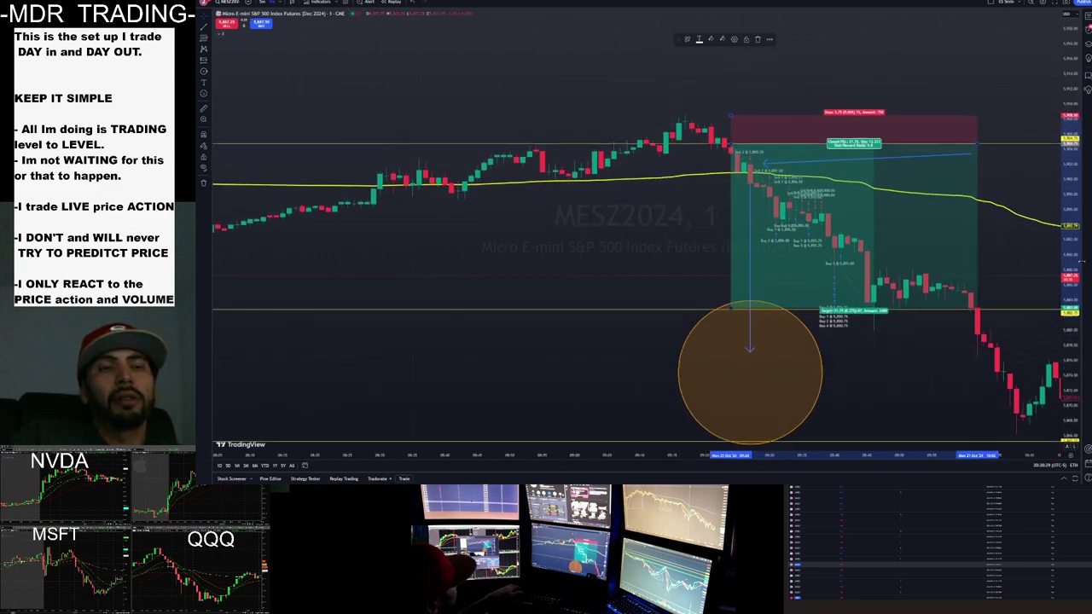
right_click(869, 75)
click(917, 207)
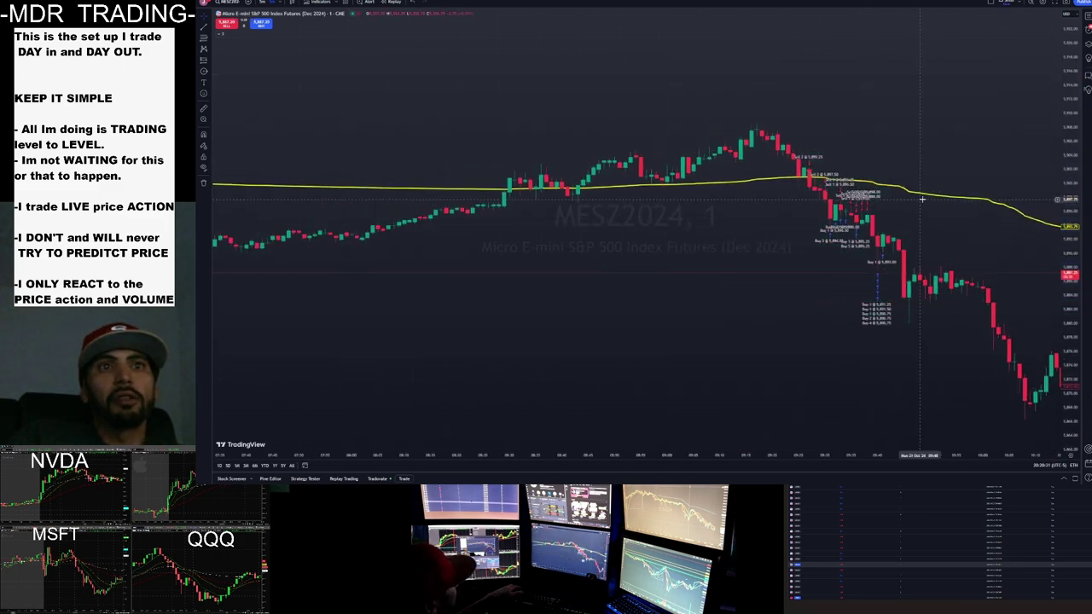
Step: Add a horizontal line at 5,883.75 along the early-morning premarket low on the MES chart
scroll(833, 202, down, 3)
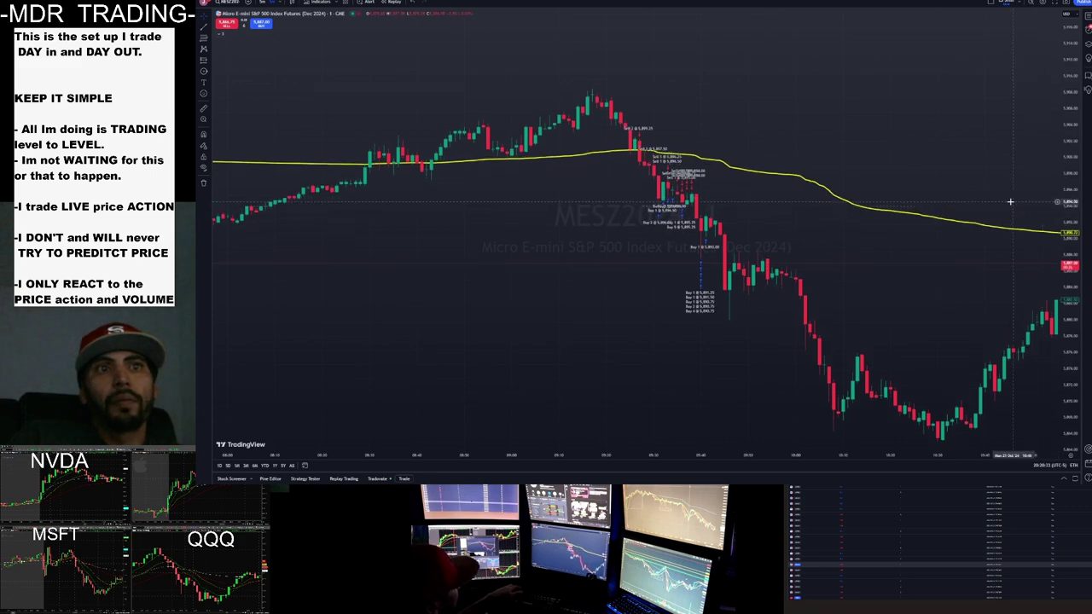
drag(965, 267, 813, 251)
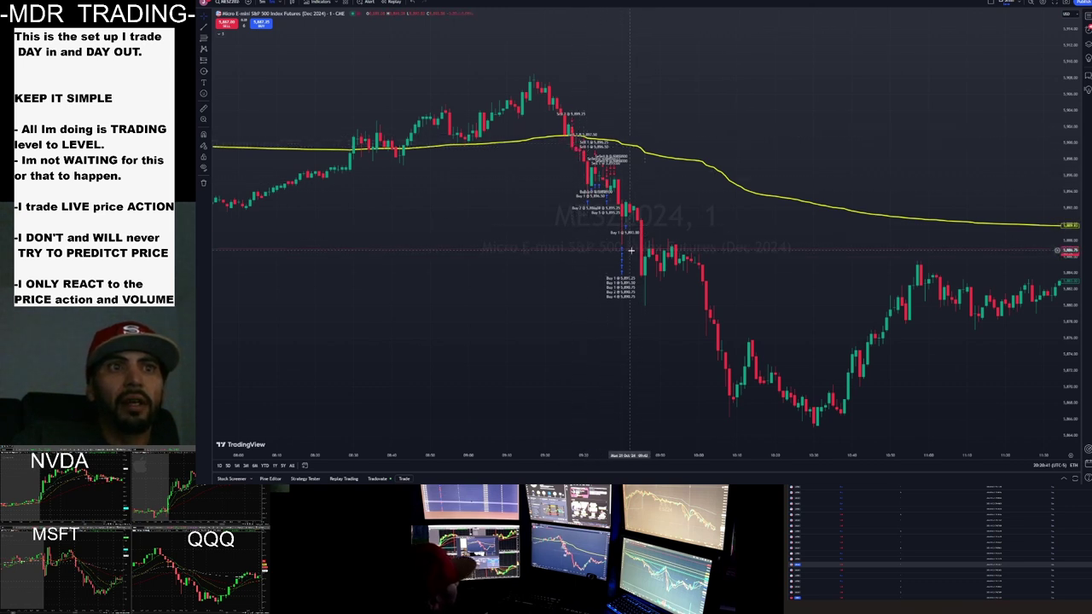
scroll(760, 255, down, 3)
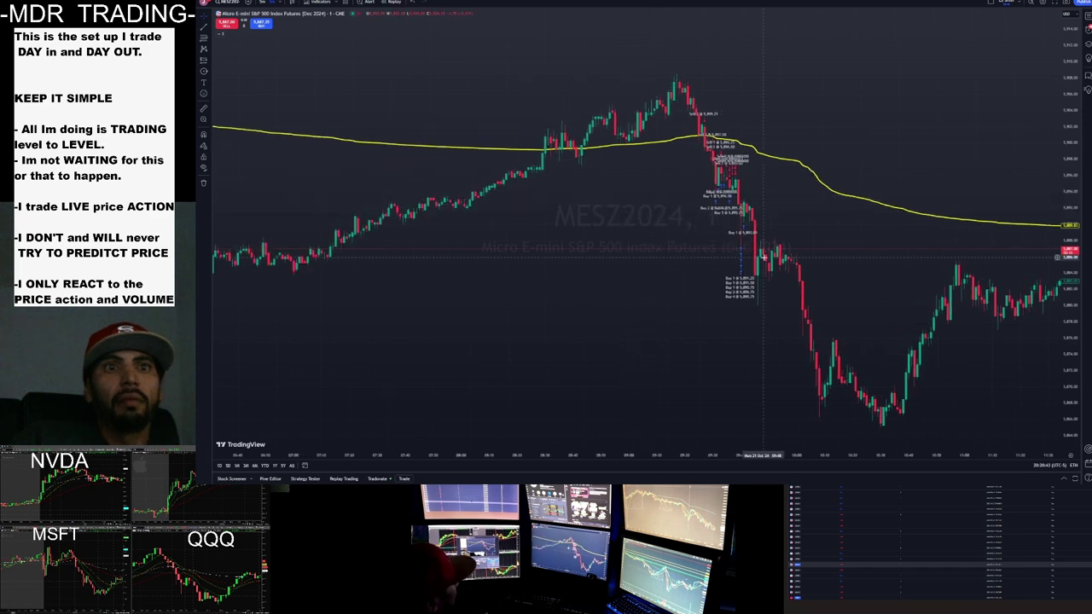
scroll(739, 210, up, 1)
scroll(1032, 315, down, 2)
scroll(1041, 270, down, 3)
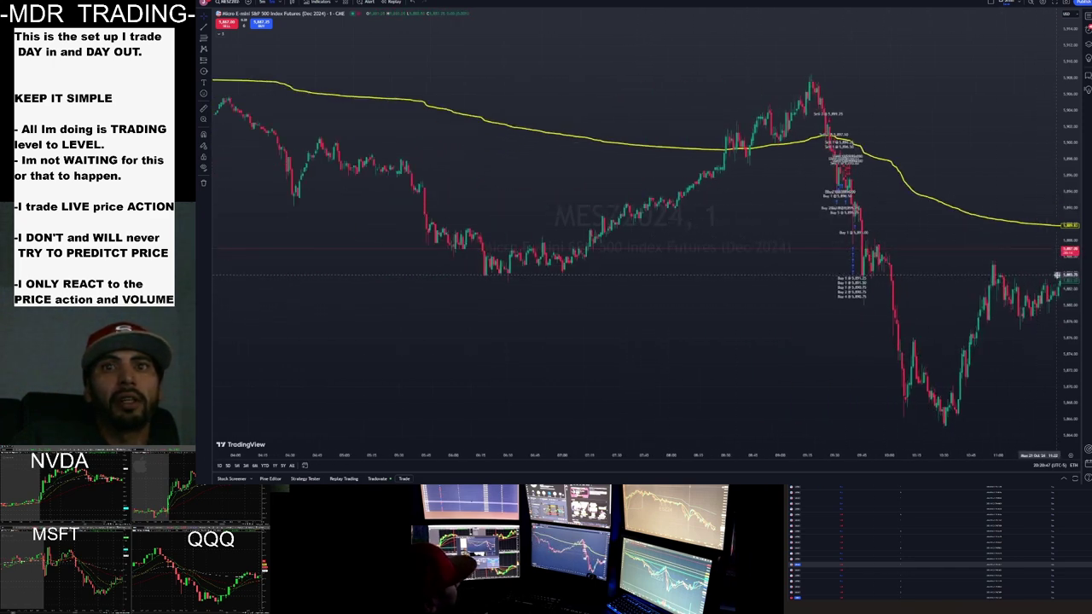
right_click(1046, 276)
click(1015, 354)
scroll(987, 312, up, 3)
scroll(987, 313, up, 2)
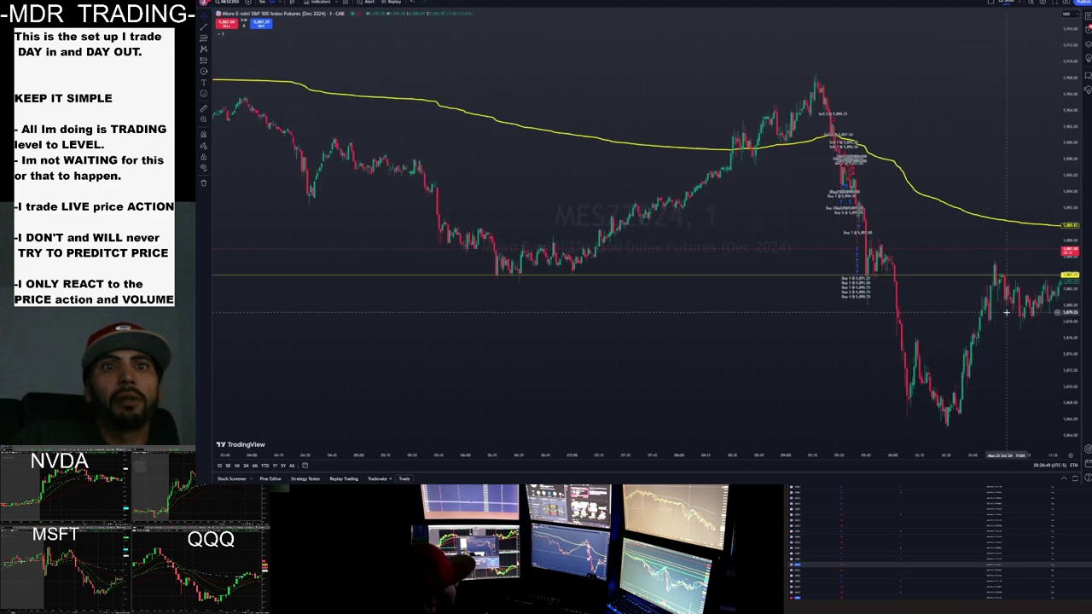
Step: Compare the October 21 MES sell-off, short executions and subsequent recovery with VWAP and the 5,883.75 horizontal line
drag(987, 312, 674, 282)
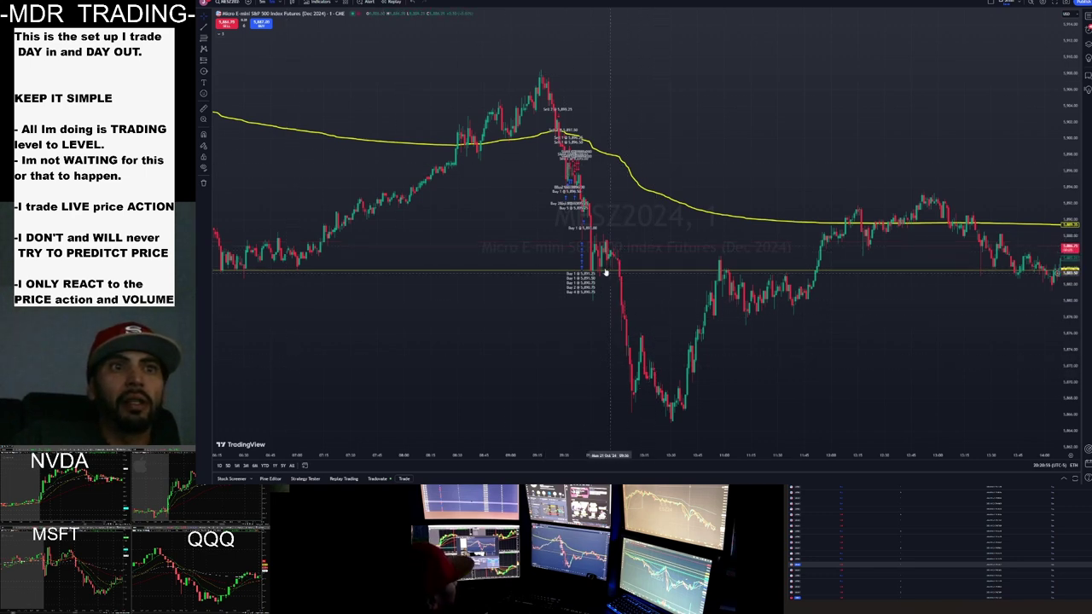
scroll(604, 286, up, 2)
scroll(608, 295, up, 2)
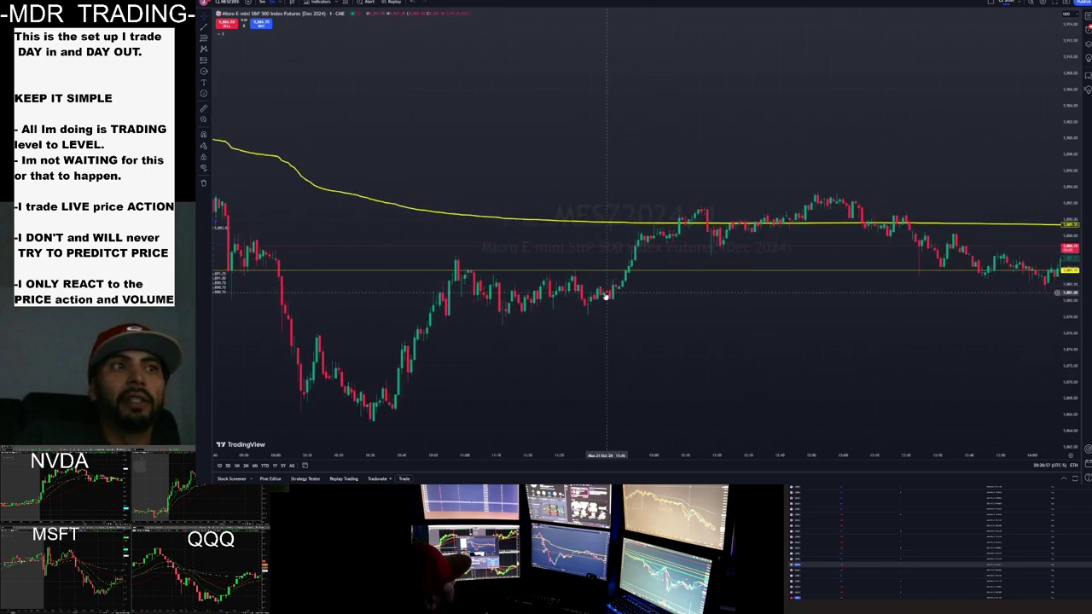
scroll(607, 295, down, 3)
drag(533, 219, 873, 253)
scroll(873, 252, up, 2)
scroll(873, 253, up, 4)
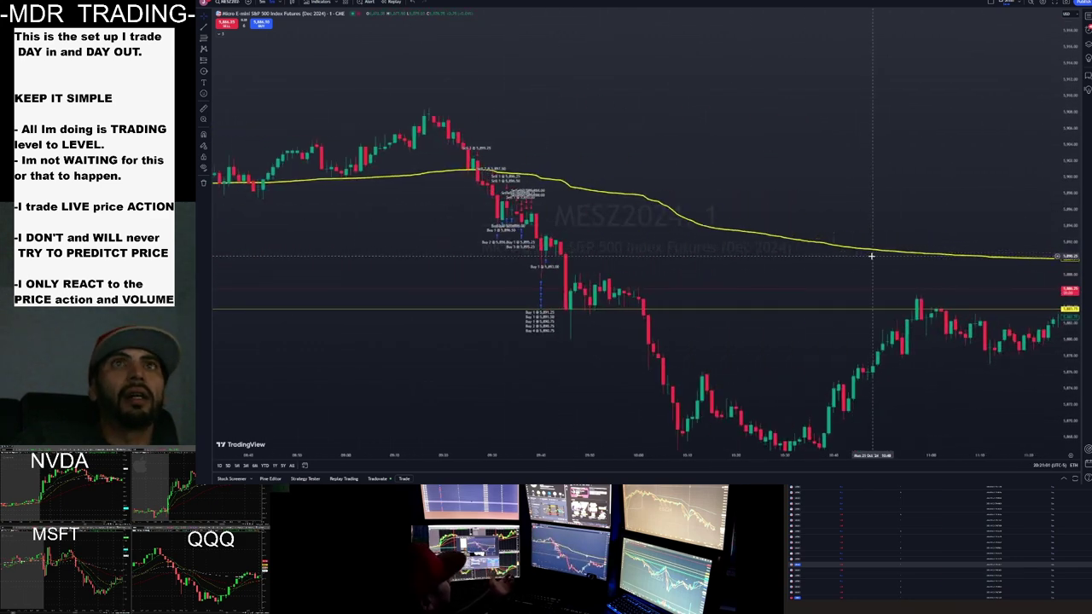
drag(652, 223, 731, 229)
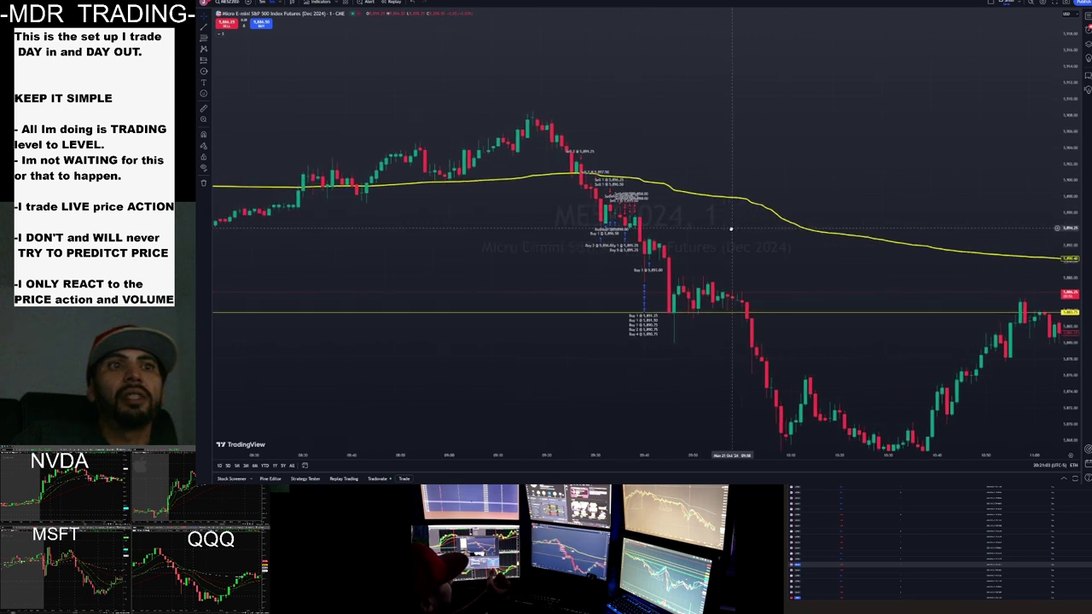
scroll(732, 228, left, 3)
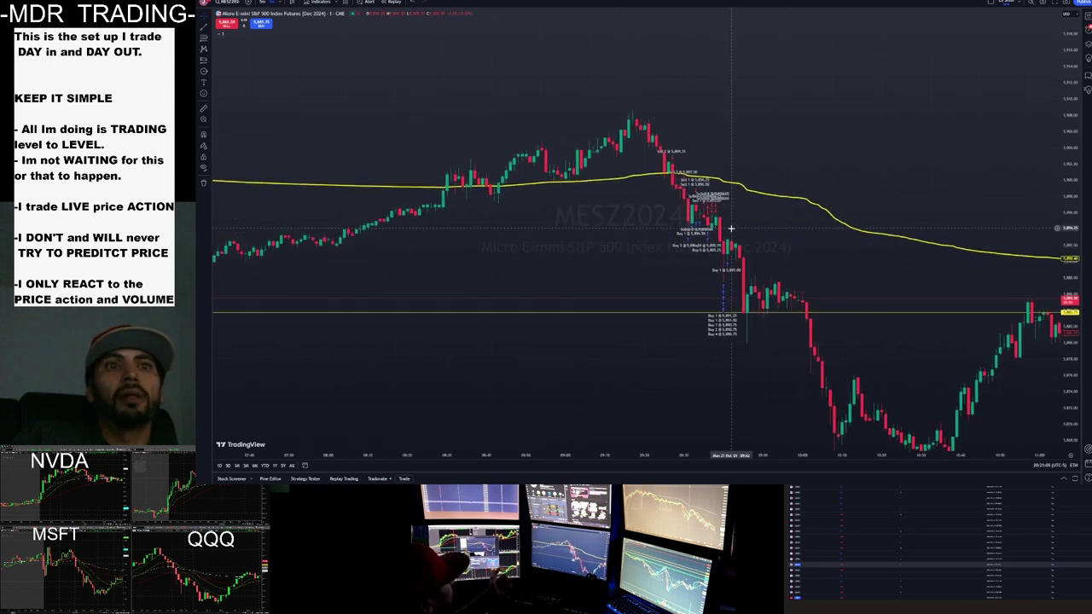
scroll(731, 229, left, 2)
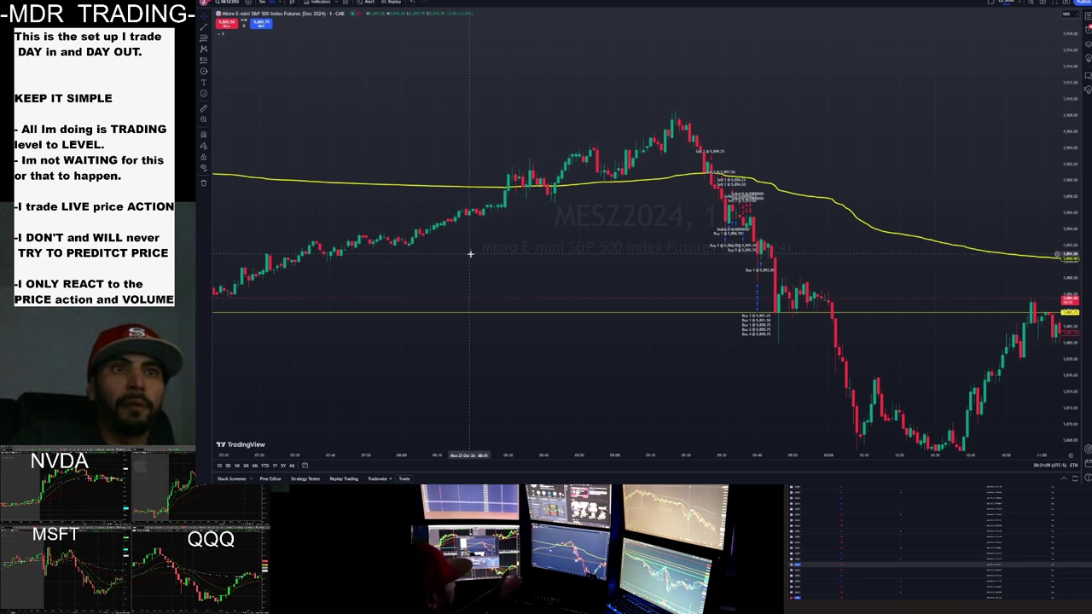
drag(1071, 98, 1071, 298)
scroll(853, 253, down, 3)
scroll(761, 247, down, 2)
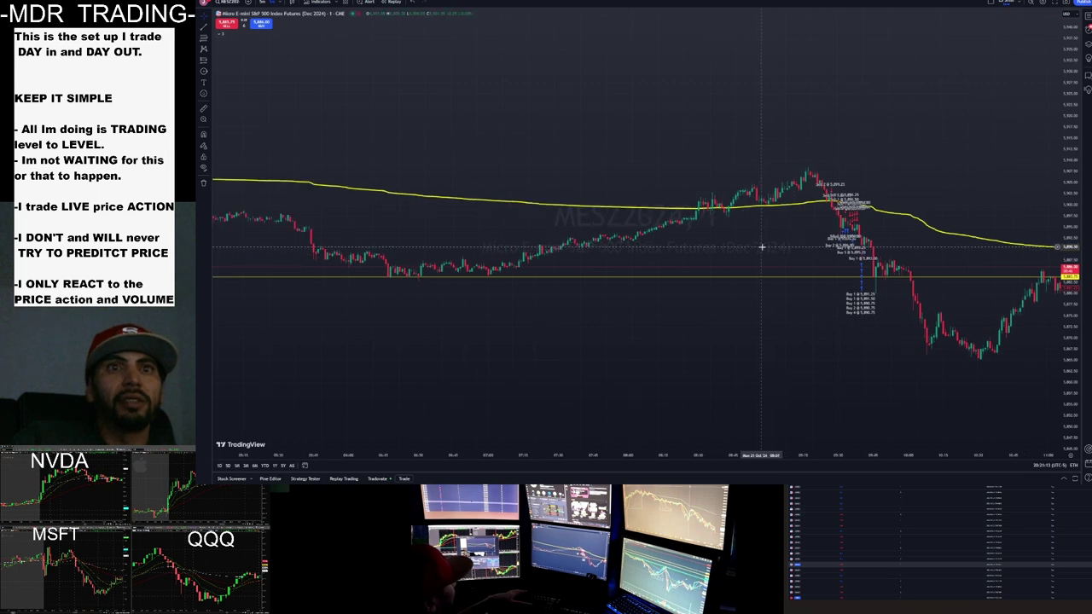
Step: Move the horizontal line down to 5,871.75, just above the October 21 session lows on the MES chart
drag(818, 301, 673, 295)
scroll(769, 262, up, 3)
scroll(768, 262, down, 2)
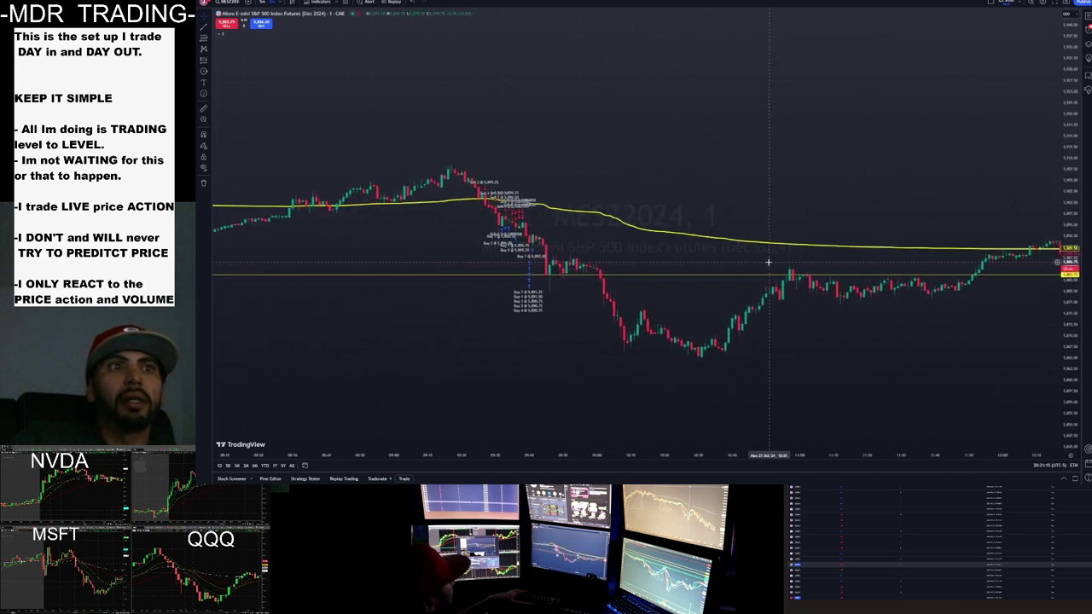
scroll(675, 240, left, 4)
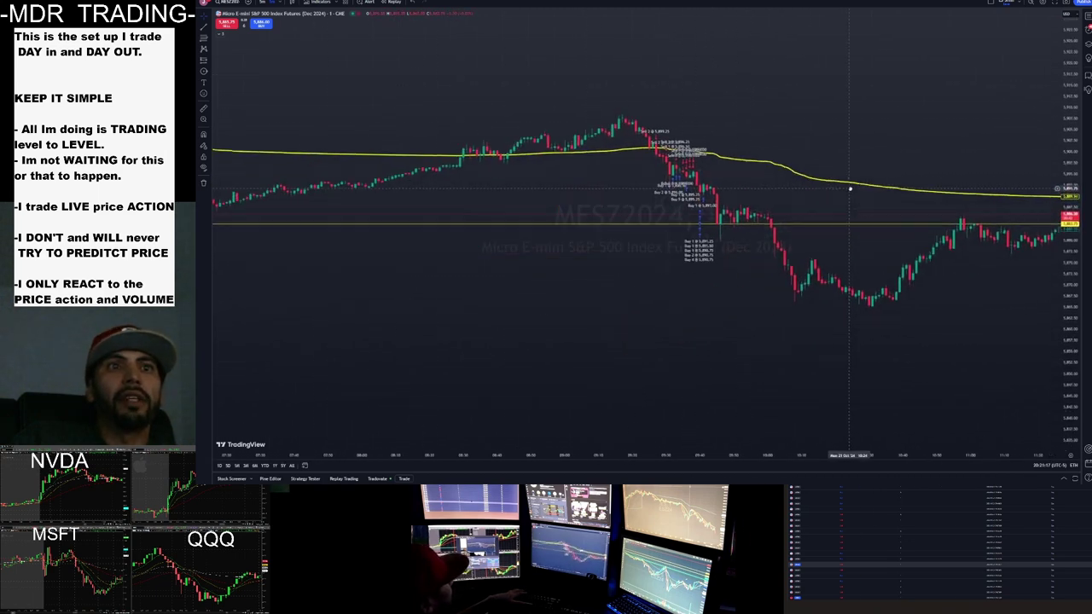
scroll(817, 260, up, 3)
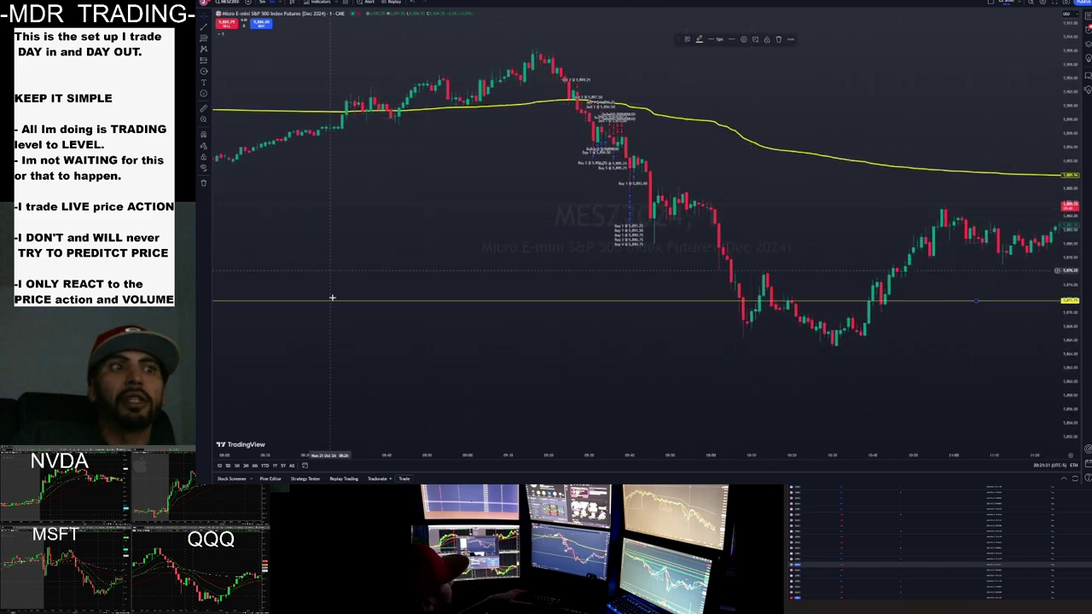
scroll(718, 337, up, 3)
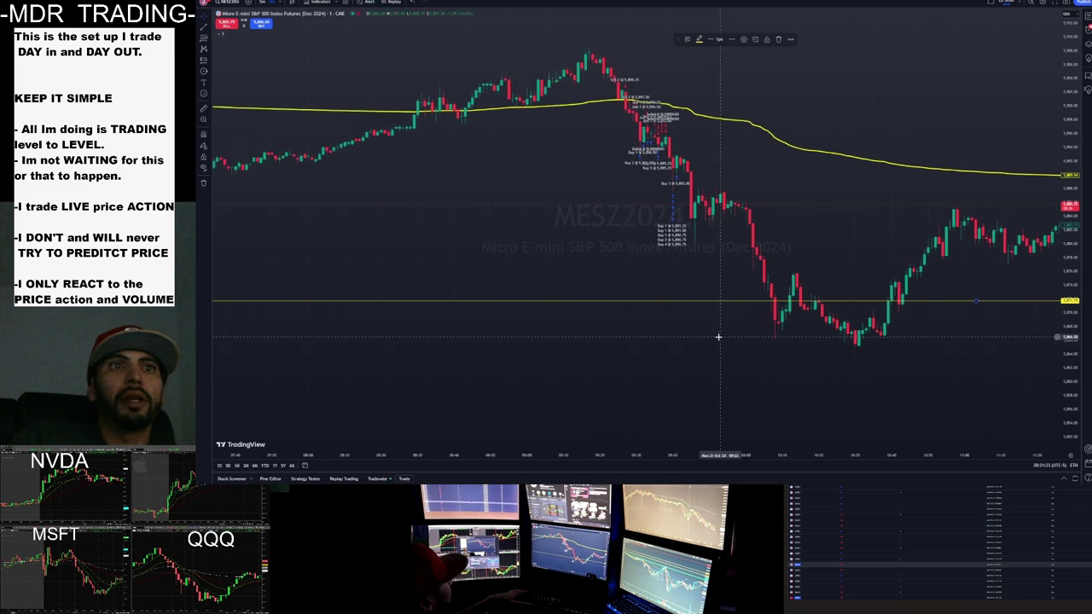
scroll(751, 299, up, 2)
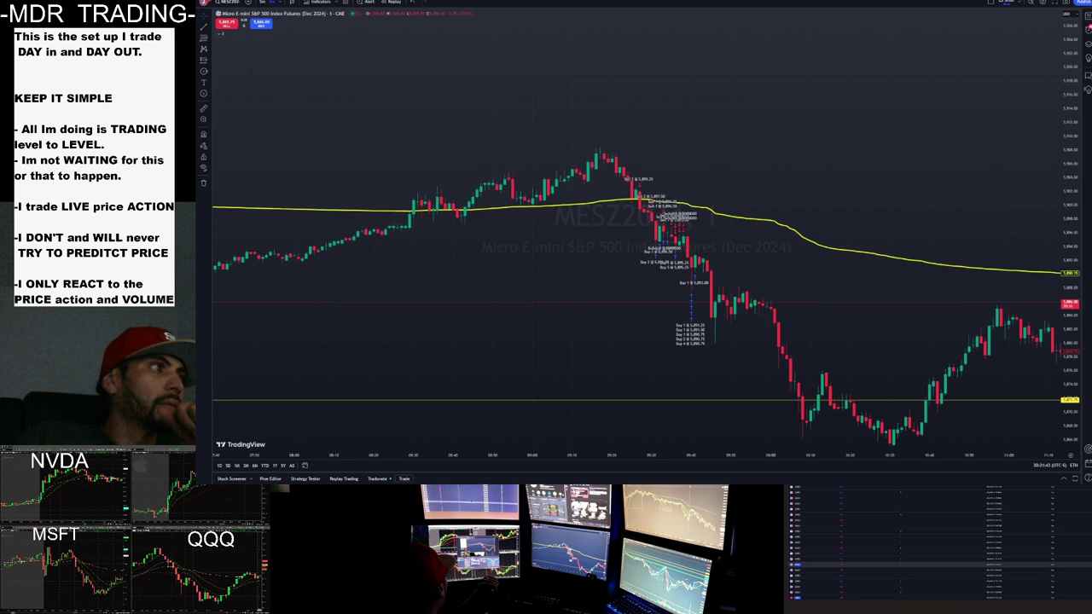
scroll(868, 283, down, 5)
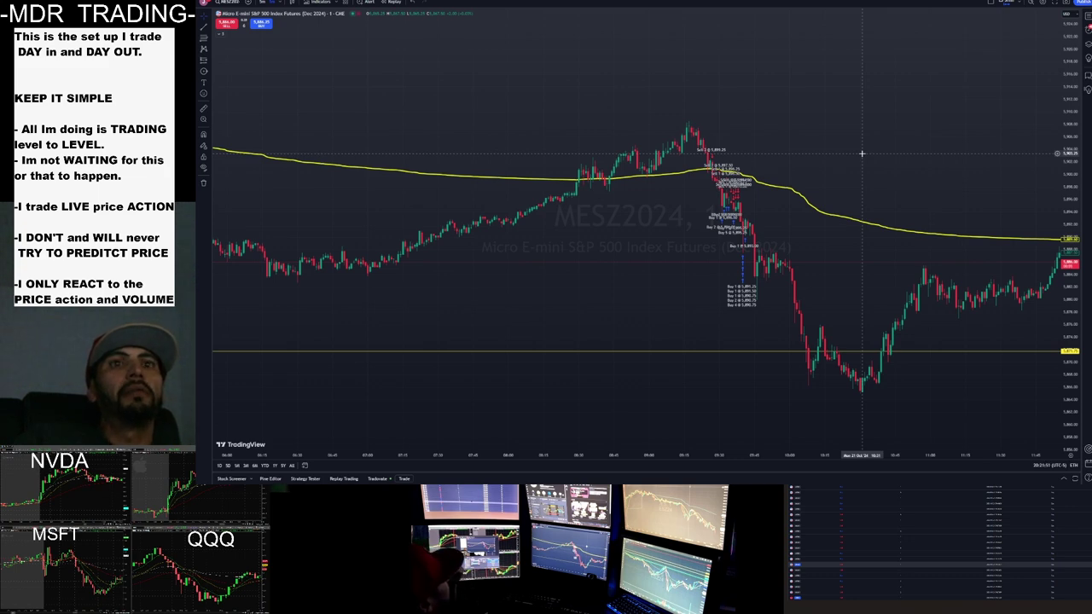
scroll(854, 156, down, 4)
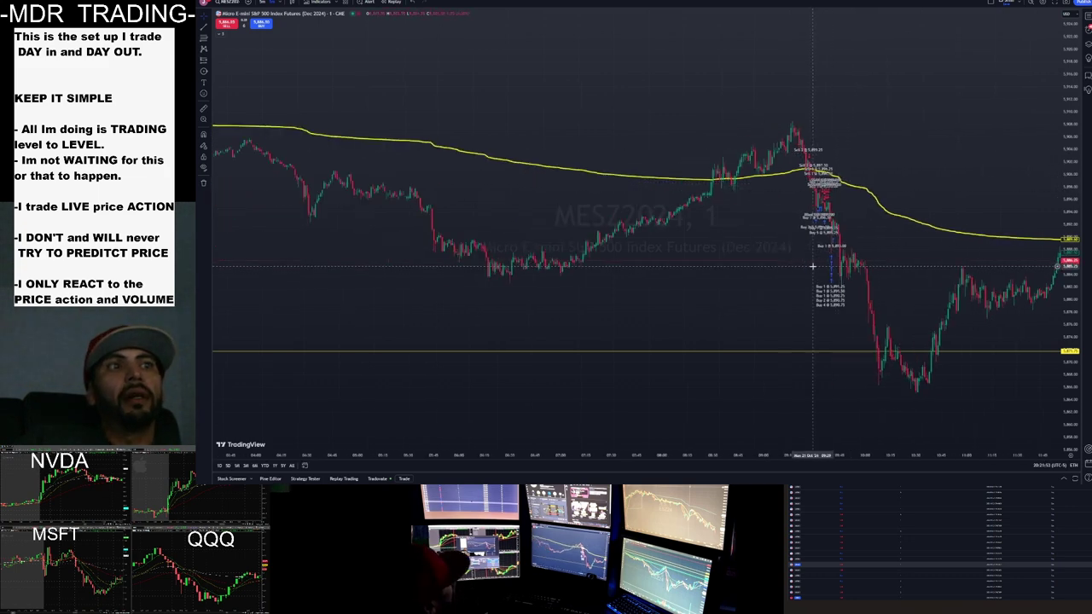